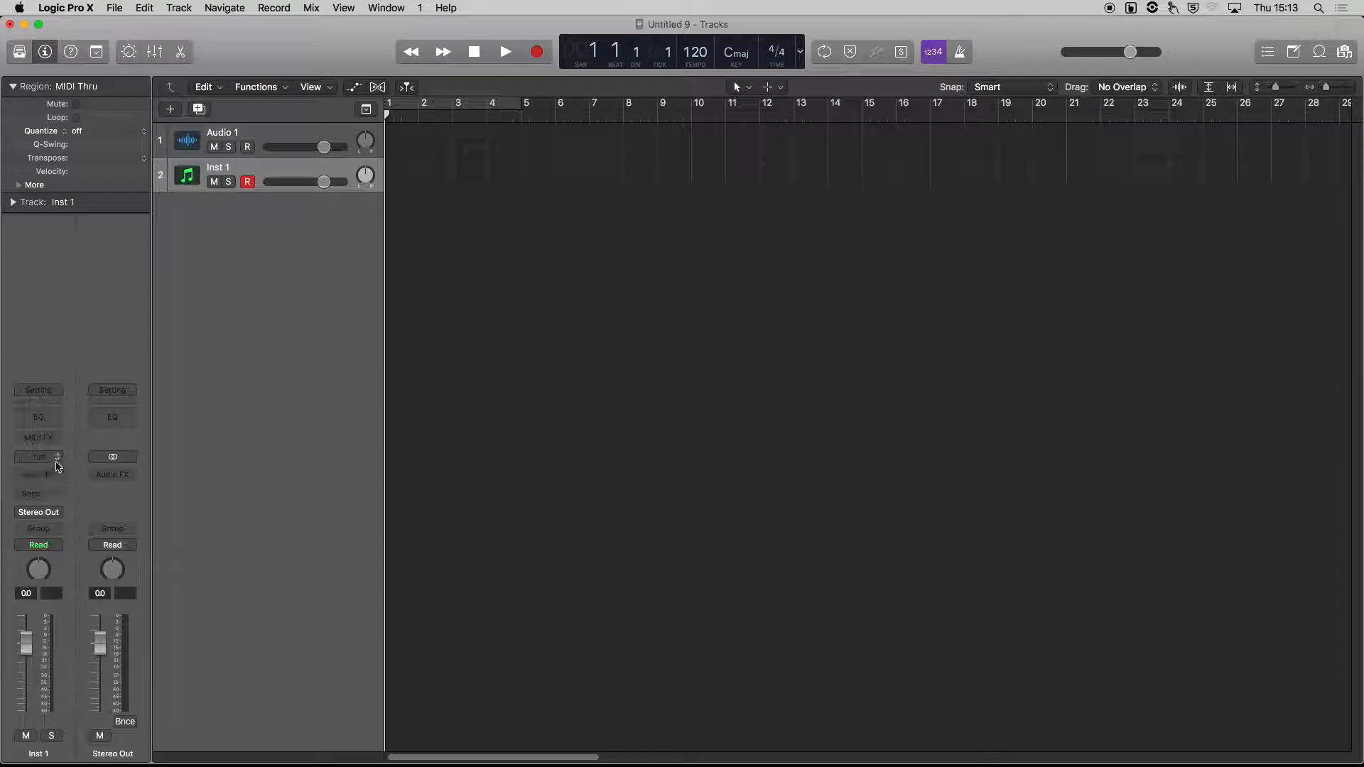
Load Kontakt 5 in stereo as the software instrument on the Inst 1 track.
click(58, 469)
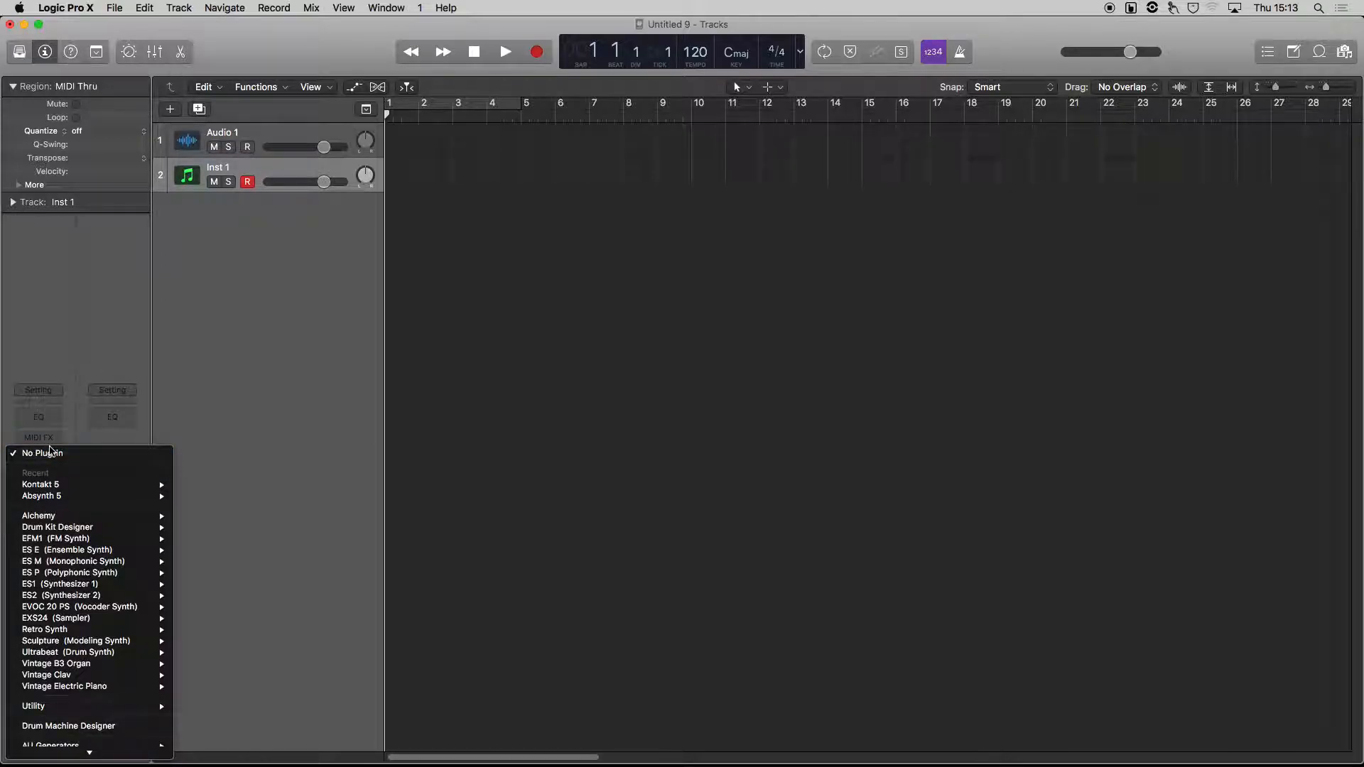
mouse_move(53, 746)
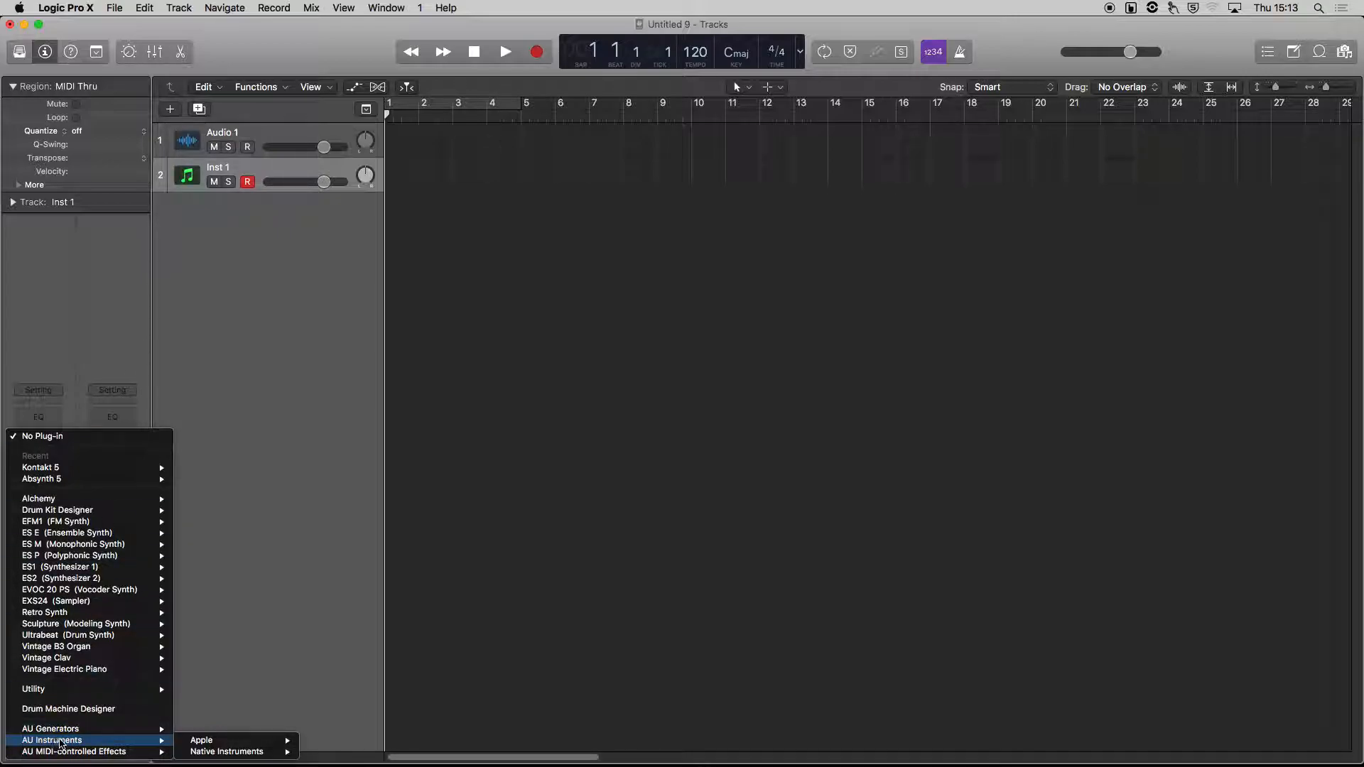
mouse_move(219, 753)
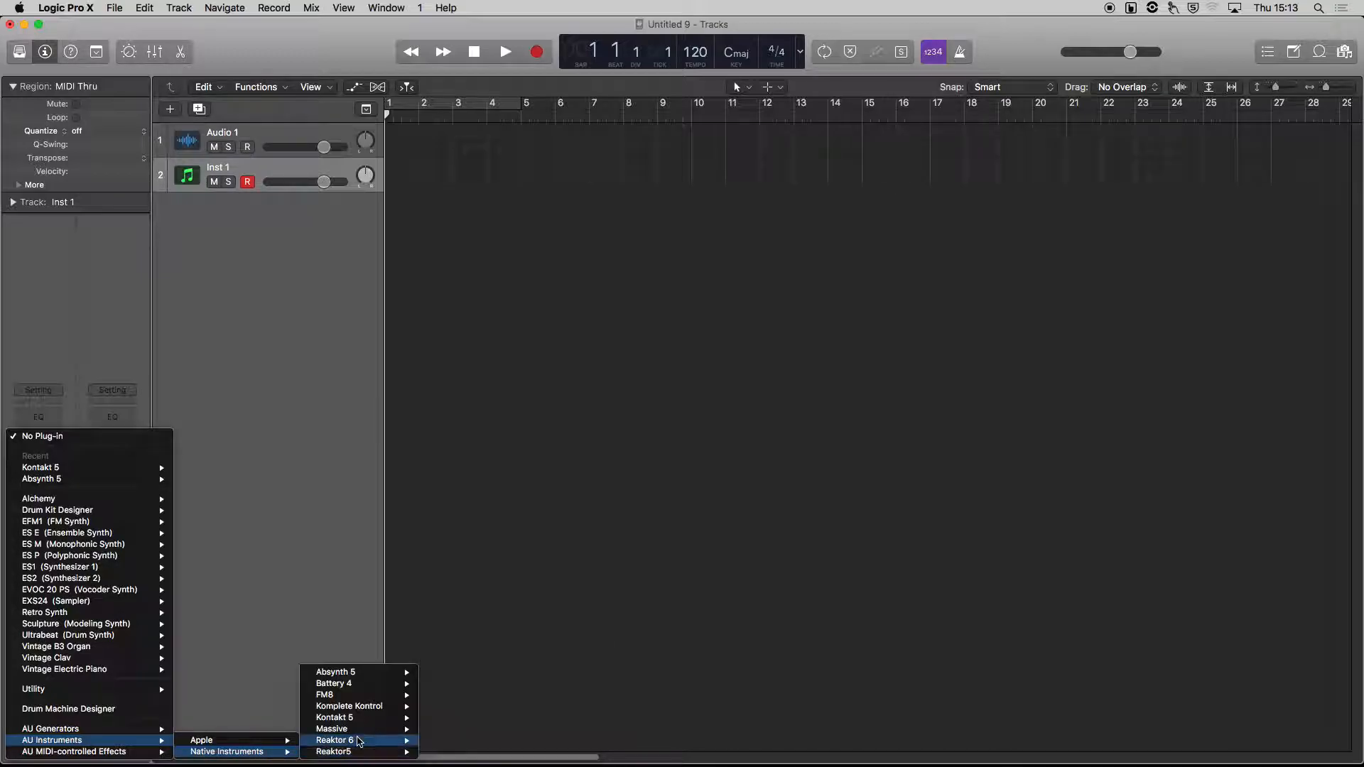
mouse_move(391, 719)
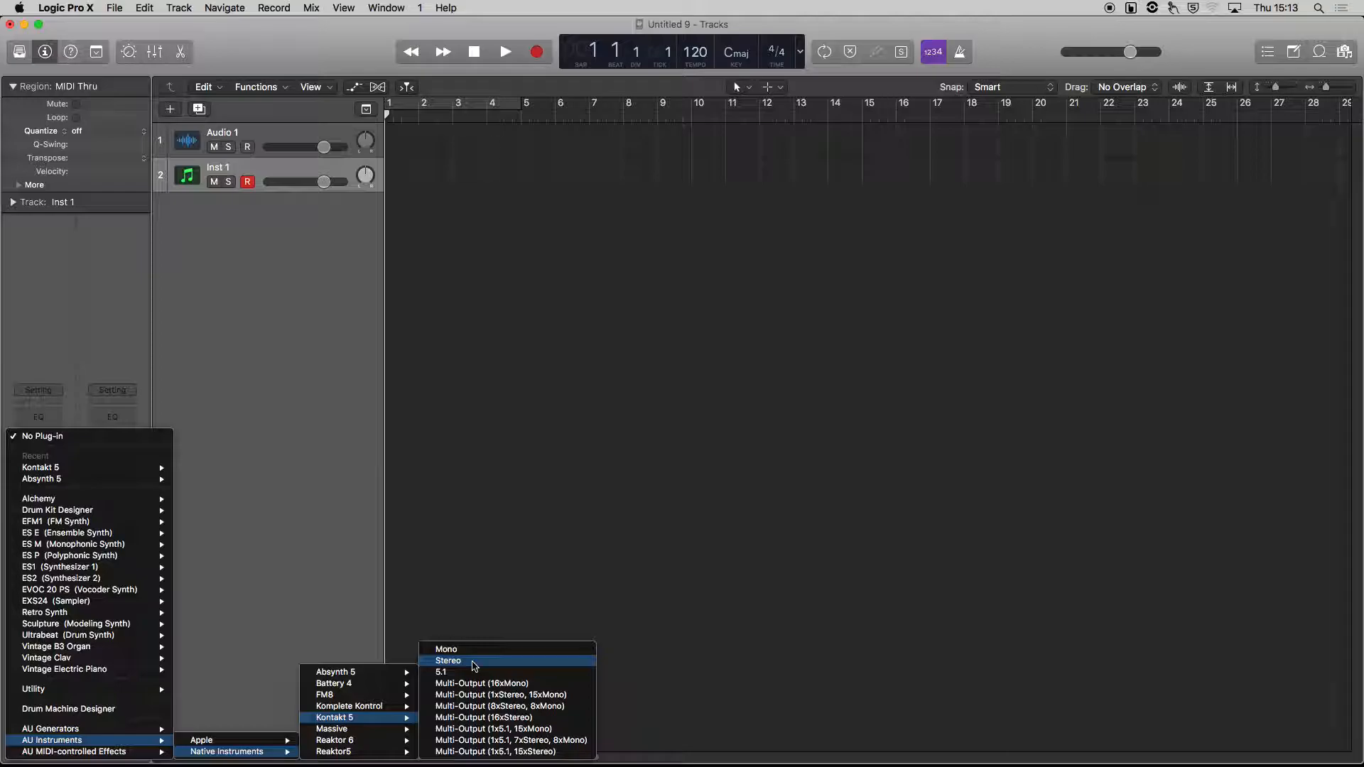
click(474, 666)
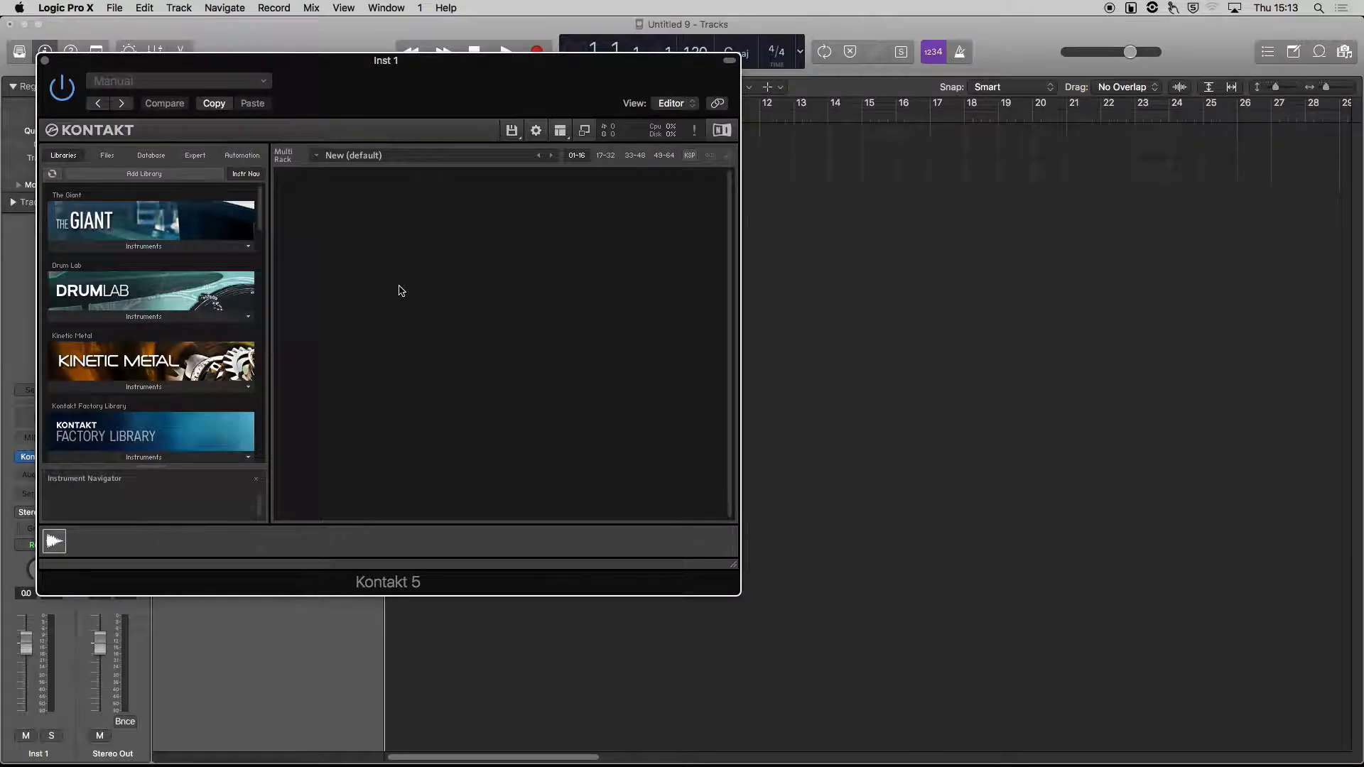
Switch to the Finder and browse to Student Resources, Sample Libraries, SFX, Animals.
drag(402, 61, 645, 47)
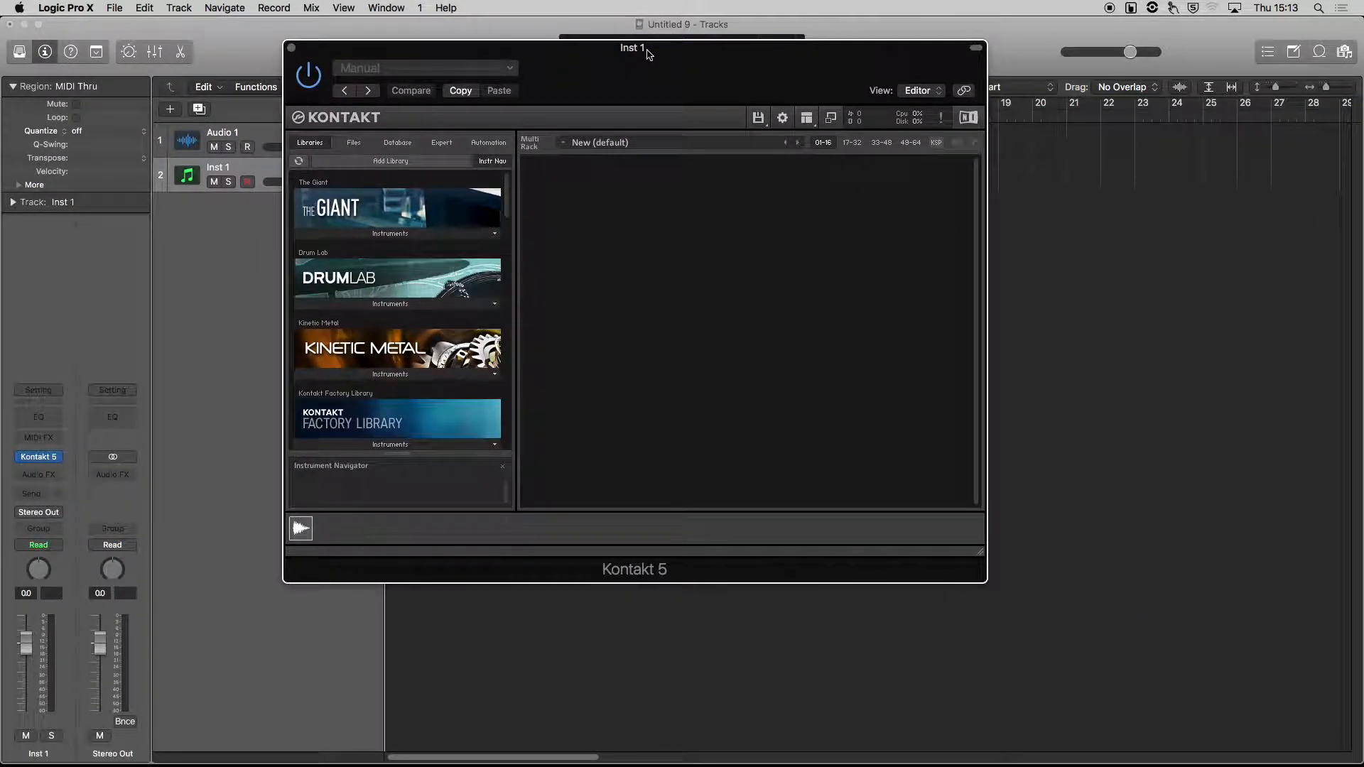
mouse_move(505, 194)
mouse_down()
mouse_move(509, 452)
mouse_move(515, 187)
mouse_up()
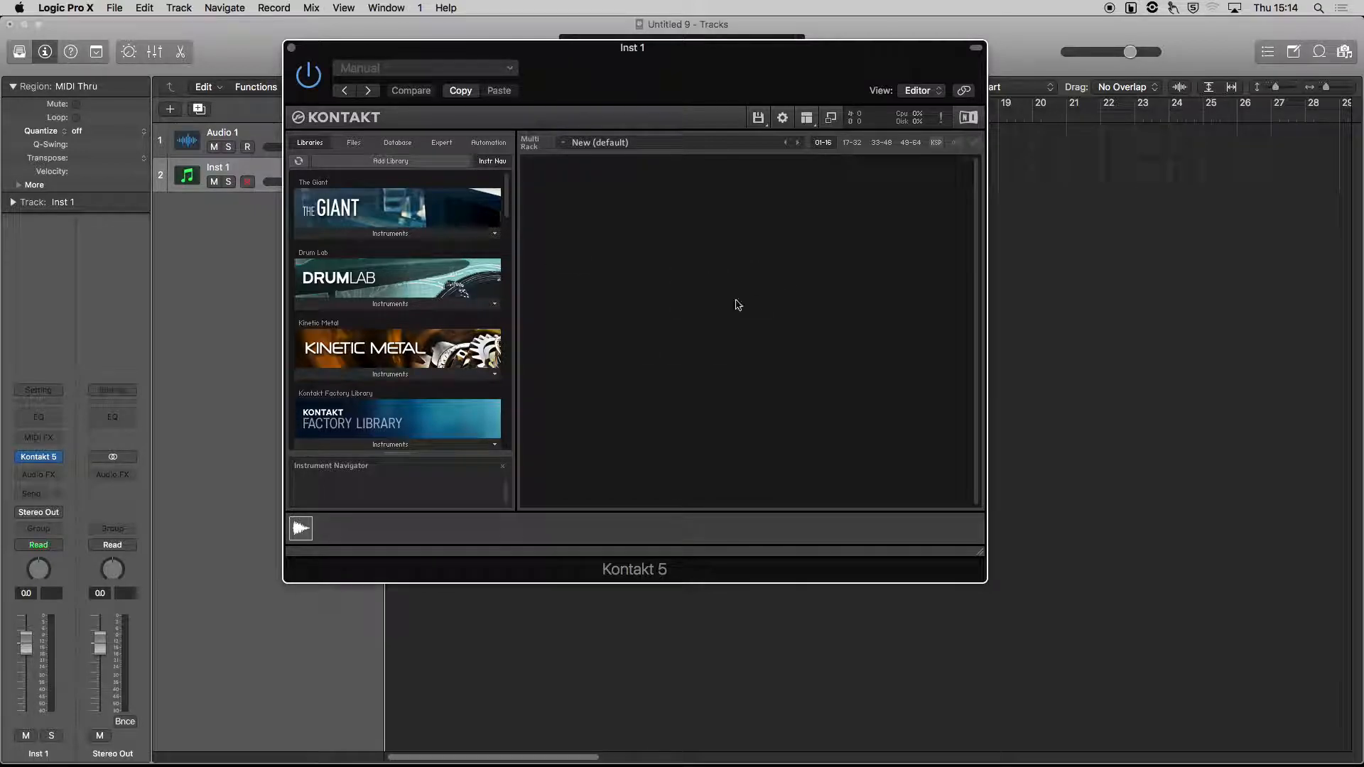
drag(626, 82, 610, 120)
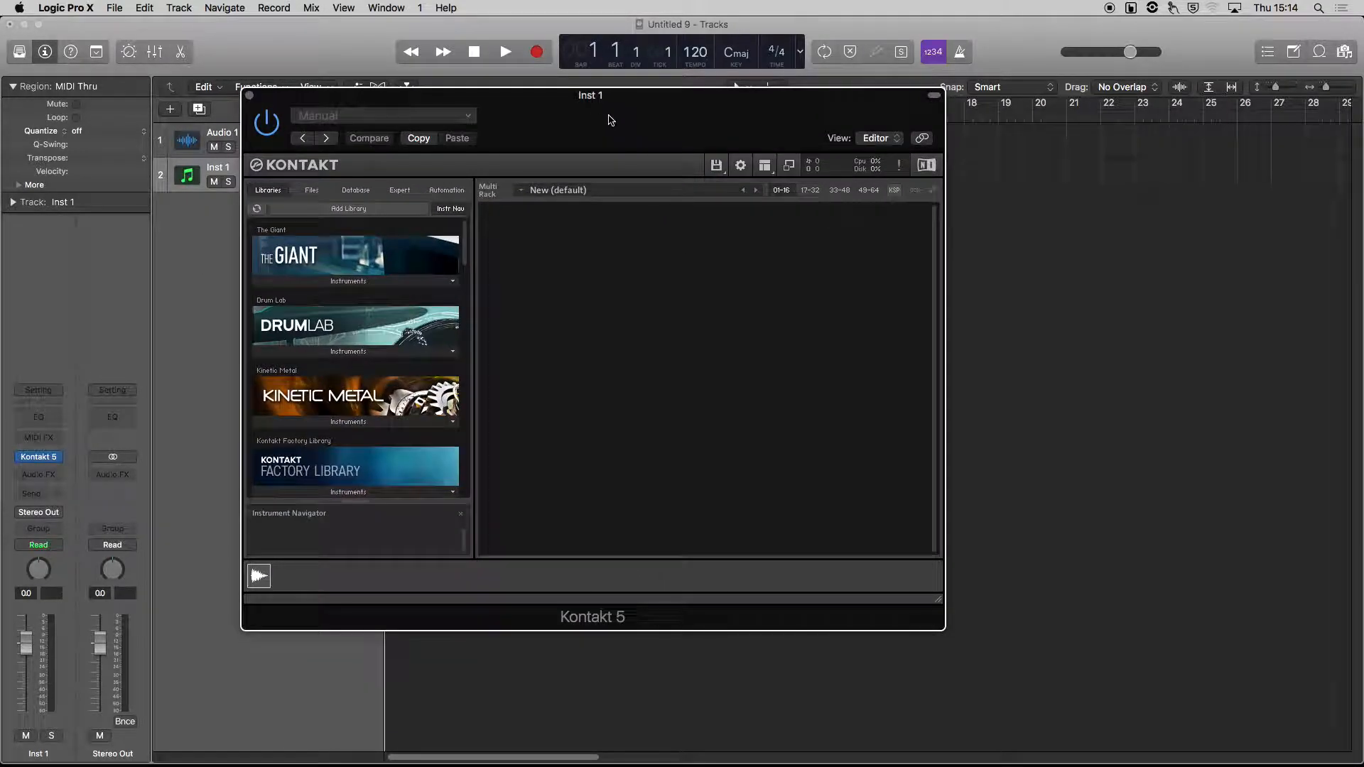
key(super+Tab)
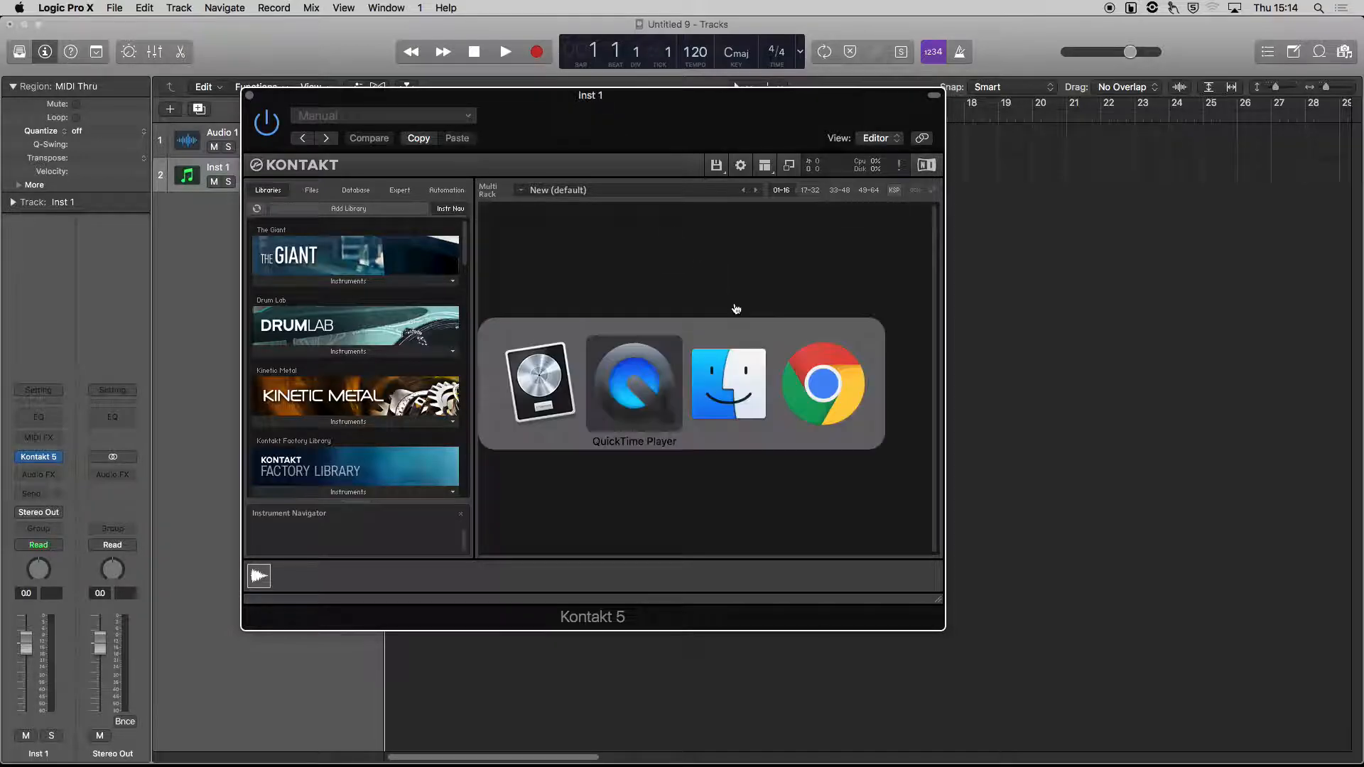
key(super+Tab)
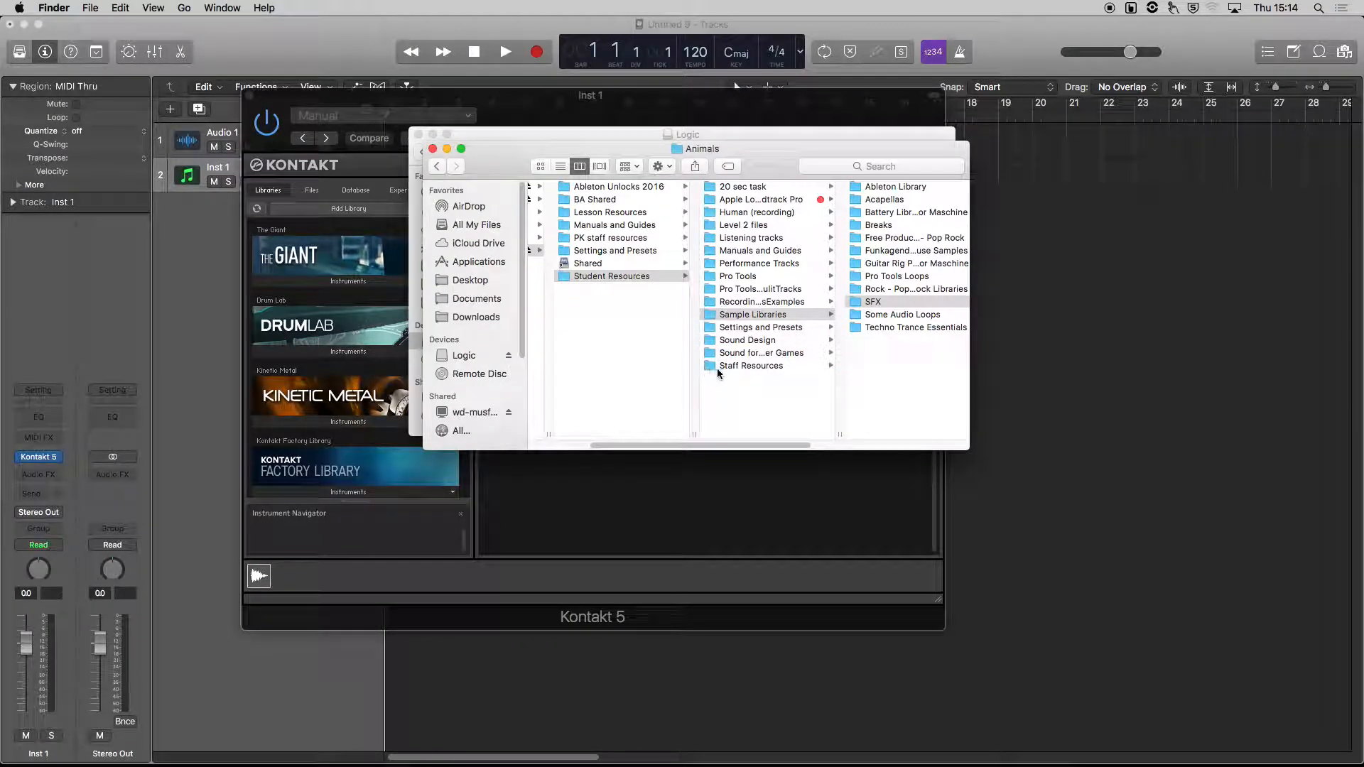
click(620, 276)
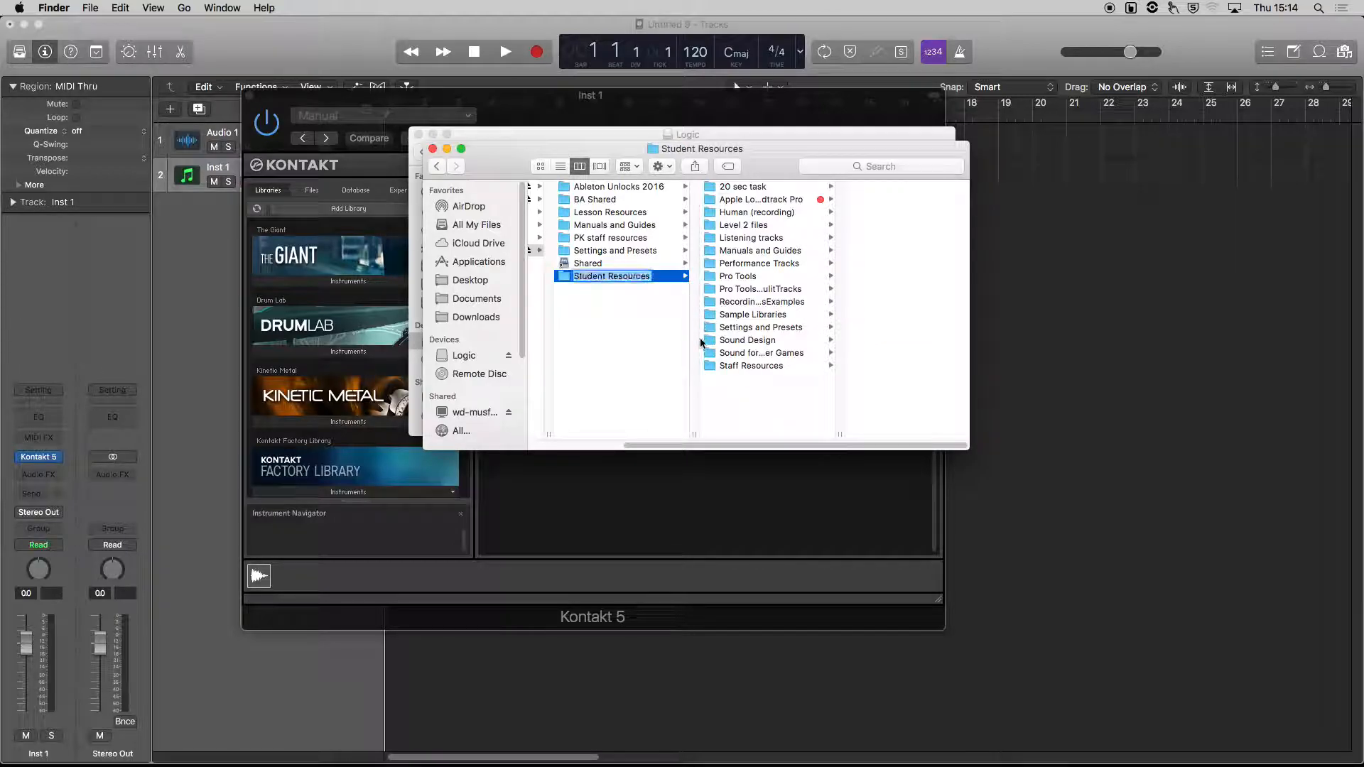
click(741, 315)
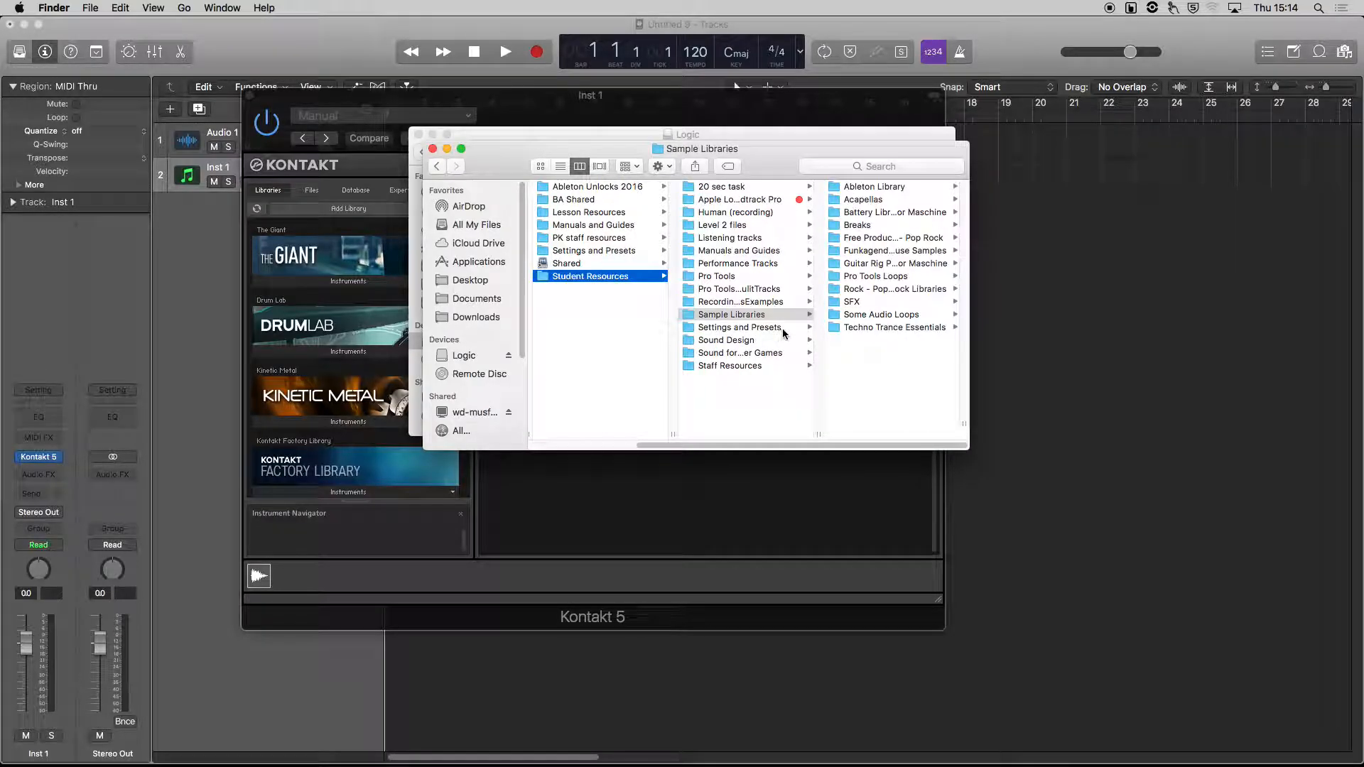
click(870, 316)
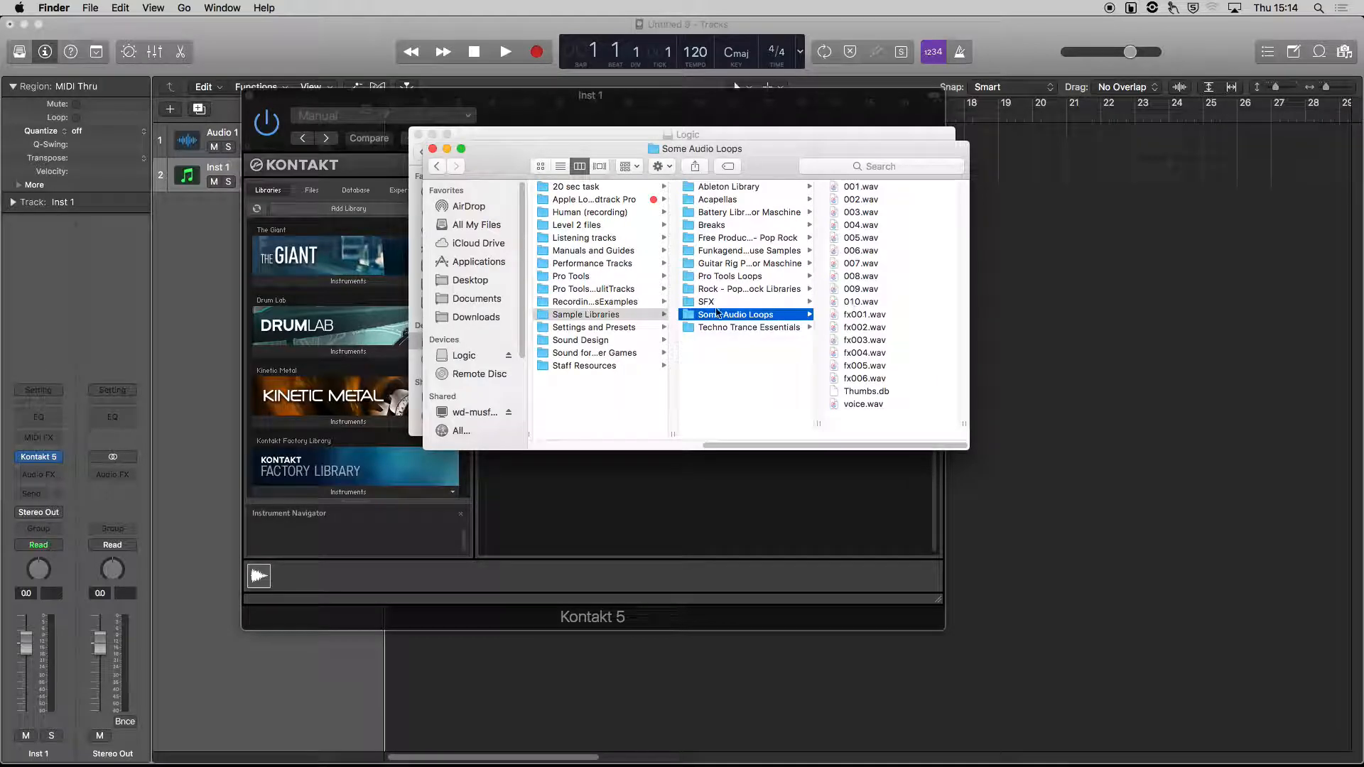
click(710, 303)
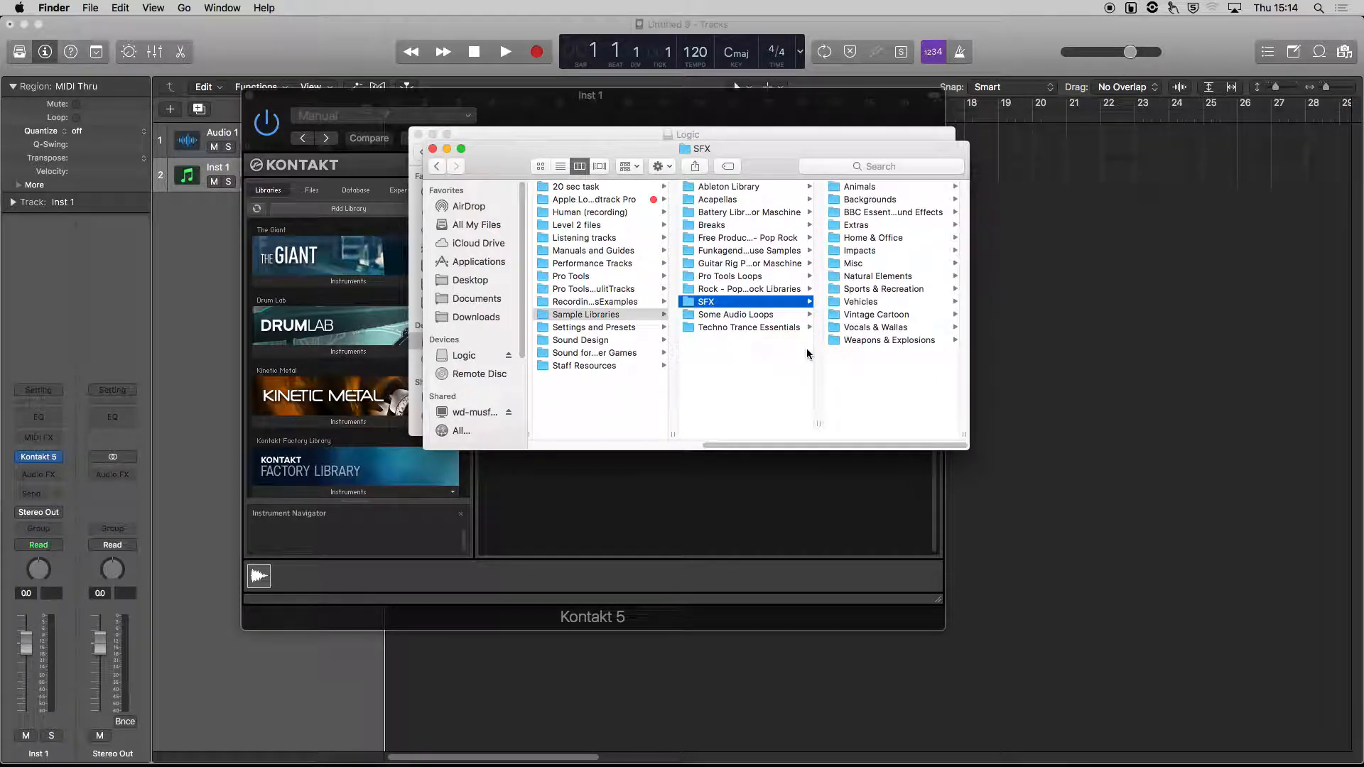
click(856, 189)
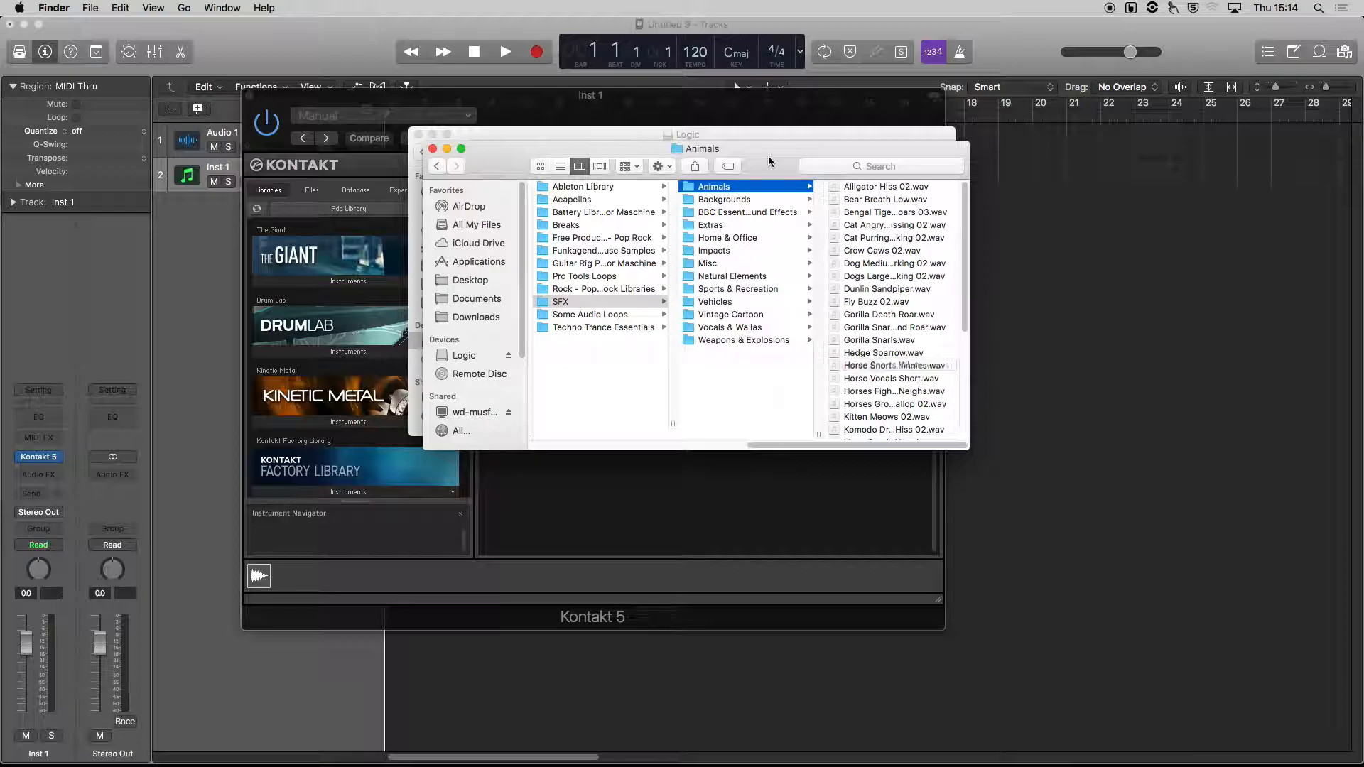
Load the Horse Snorts Whinnies sample into the Kontakt rack as a new instrument.
click(881, 366)
click(884, 368)
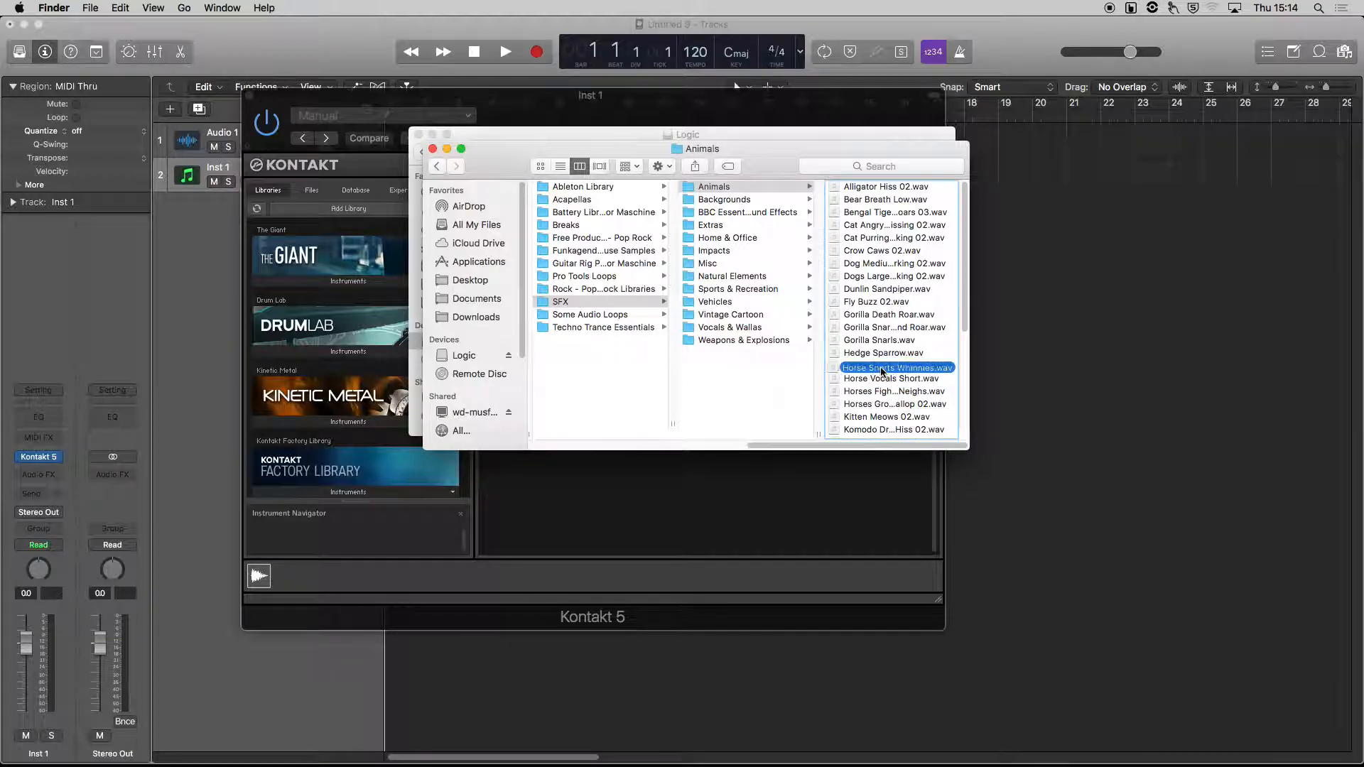
drag(882, 369, 621, 382)
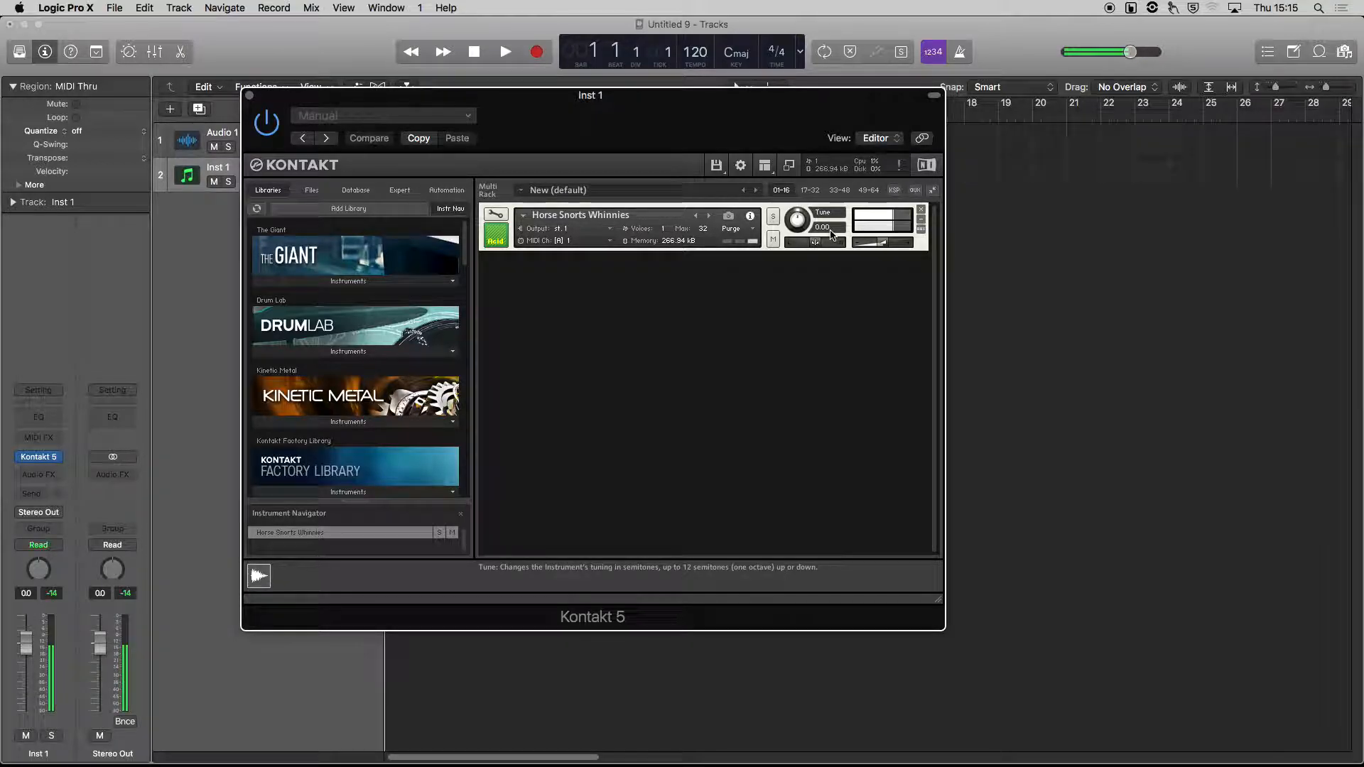
Remove the Horse Snorts Whinnies instrument from the Kontakt rack.
key(XF86AudioRaiseVolume)
key(XF86AudioRaiseVolume)
key(XF86AudioRaiseVolume)
key(XF86AudioRaiseVolume)
key(XF86AudioRaiseVolume)
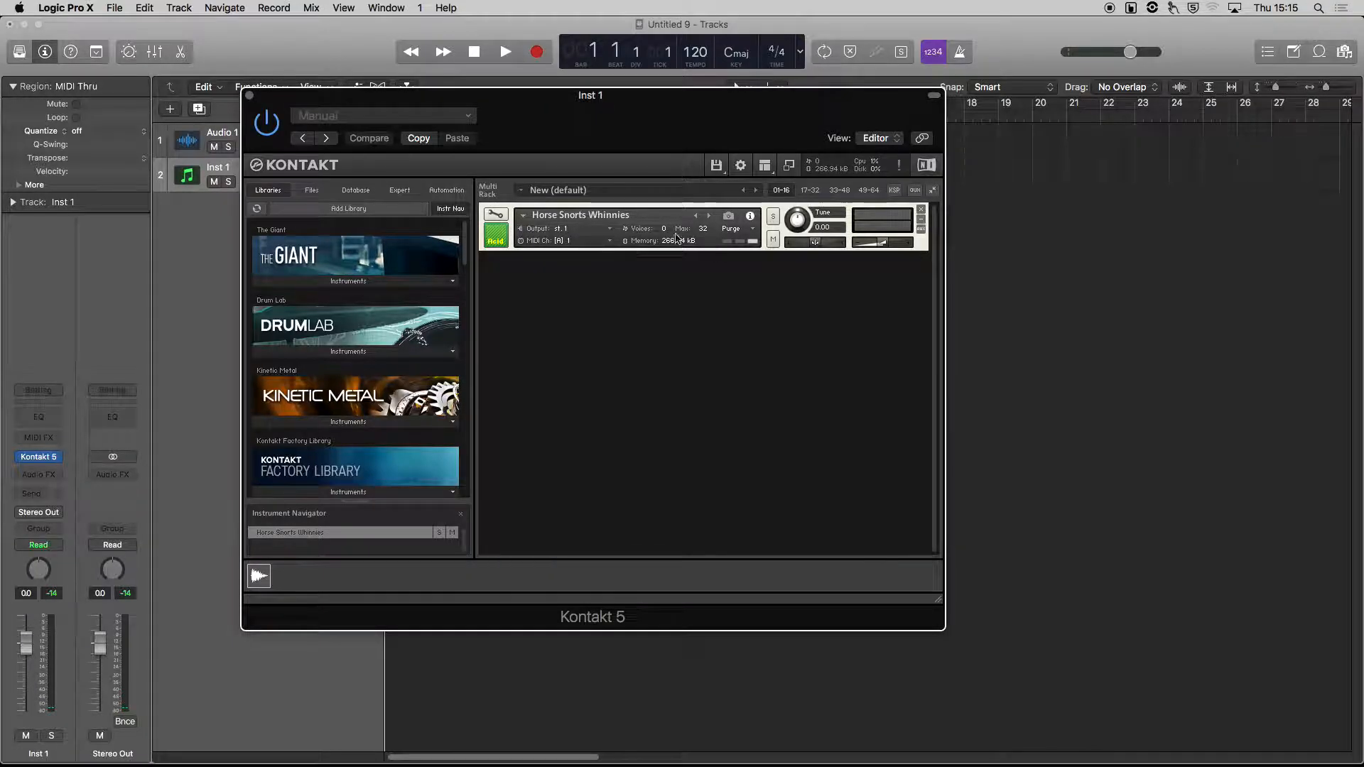
click(921, 211)
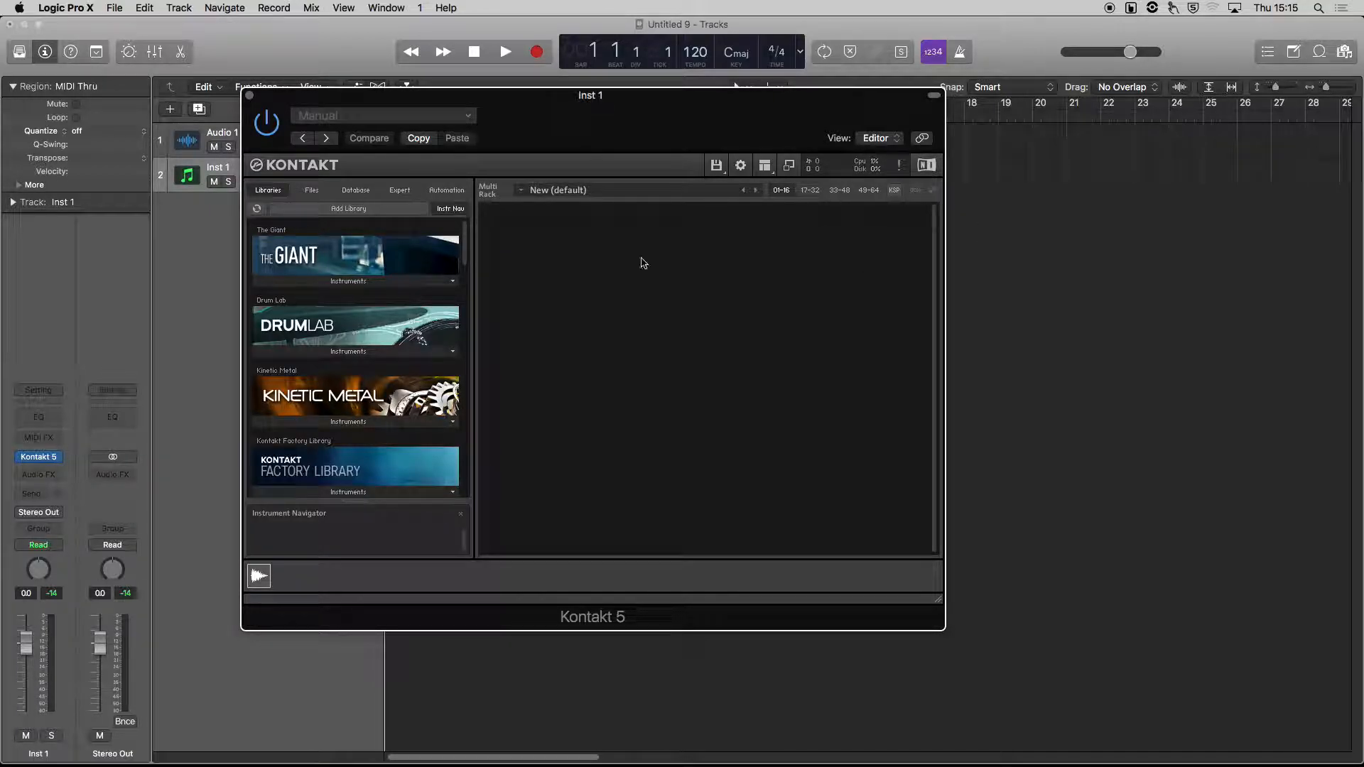
Switch to the Finder and load the Kitten Meows 02 sample into the Kontakt rack.
key(super+Tab)
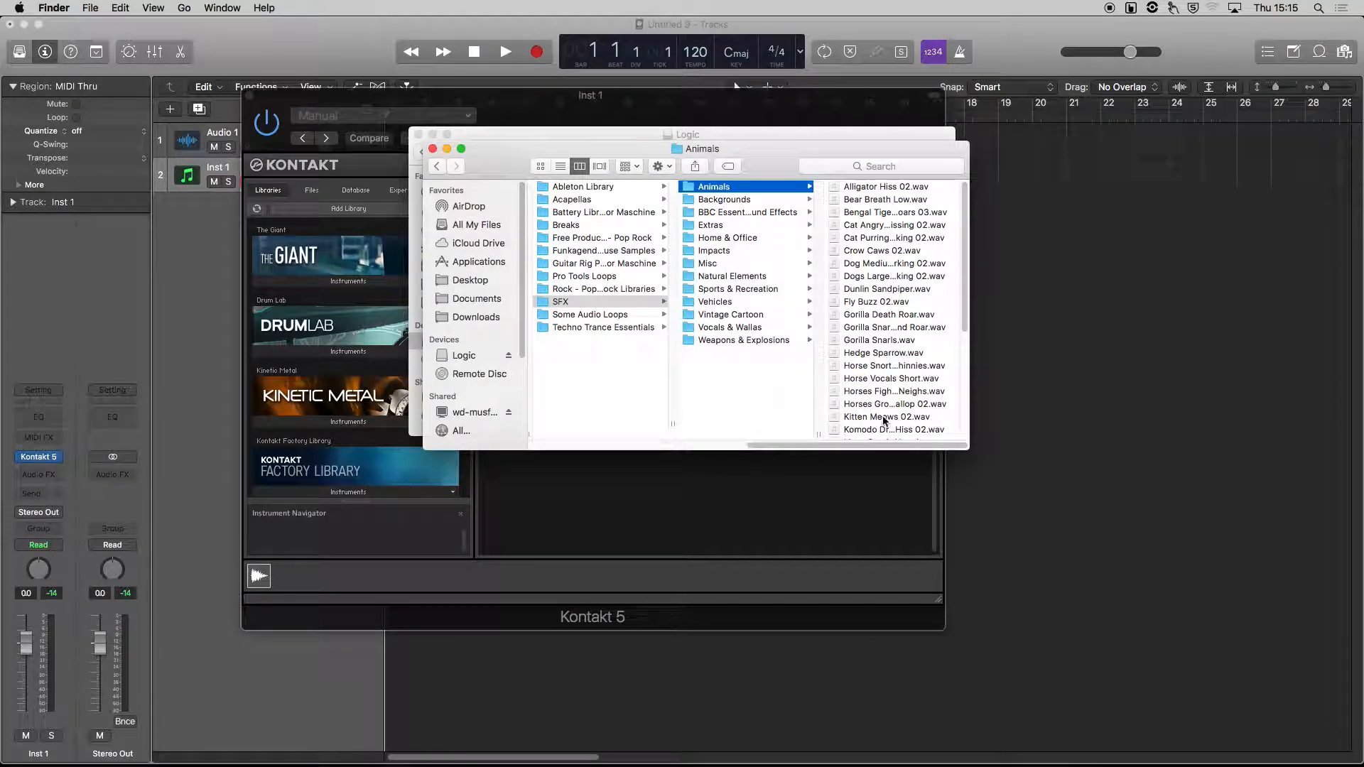
drag(884, 419, 651, 520)
click(651, 520)
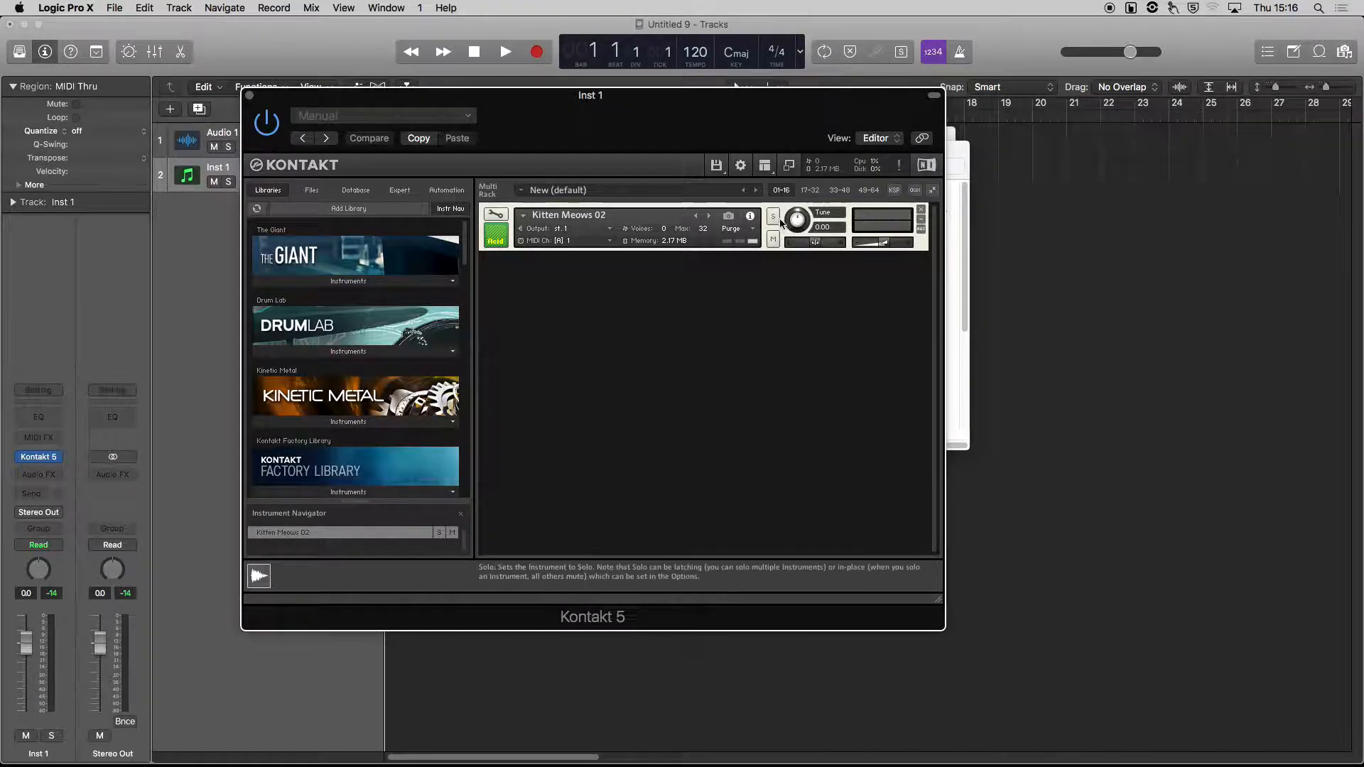
Open the Kitten Meows 02 instrument in Edit Mode.
click(773, 241)
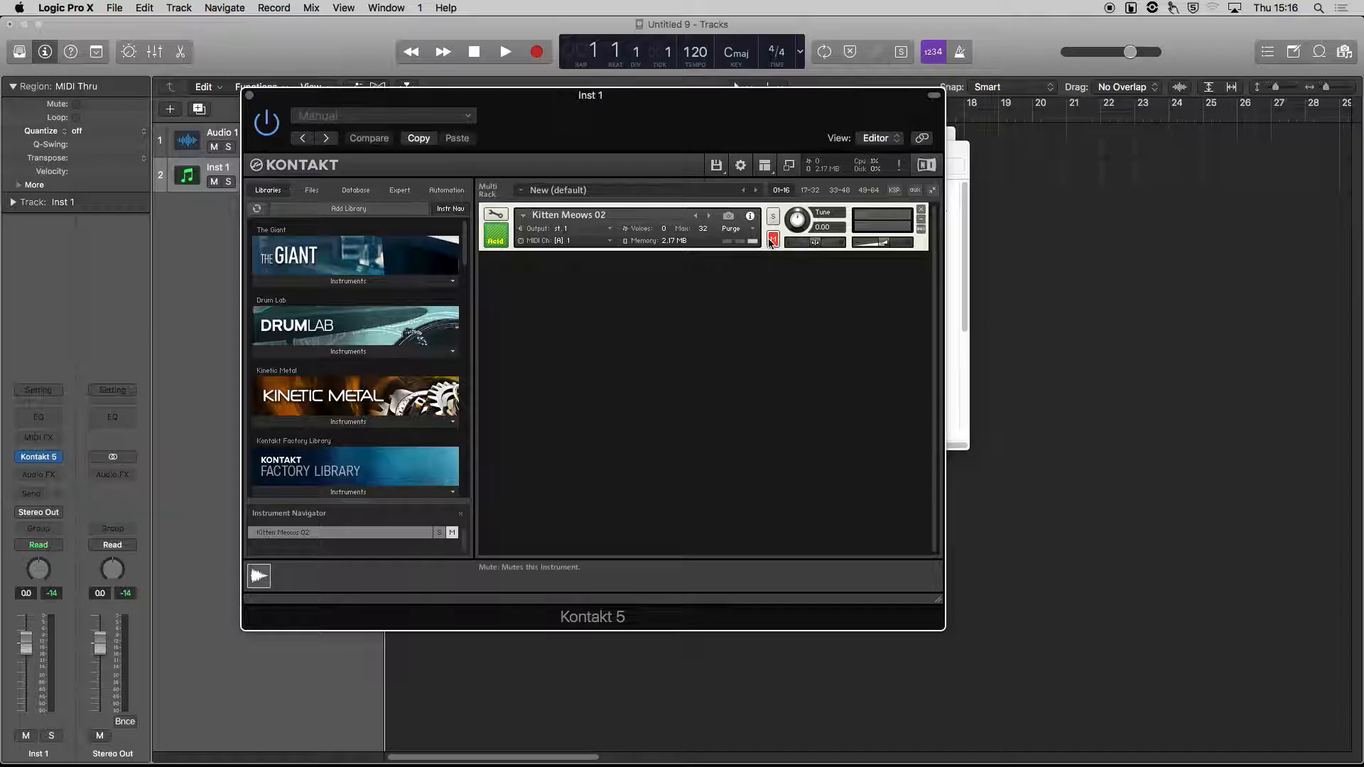
click(774, 241)
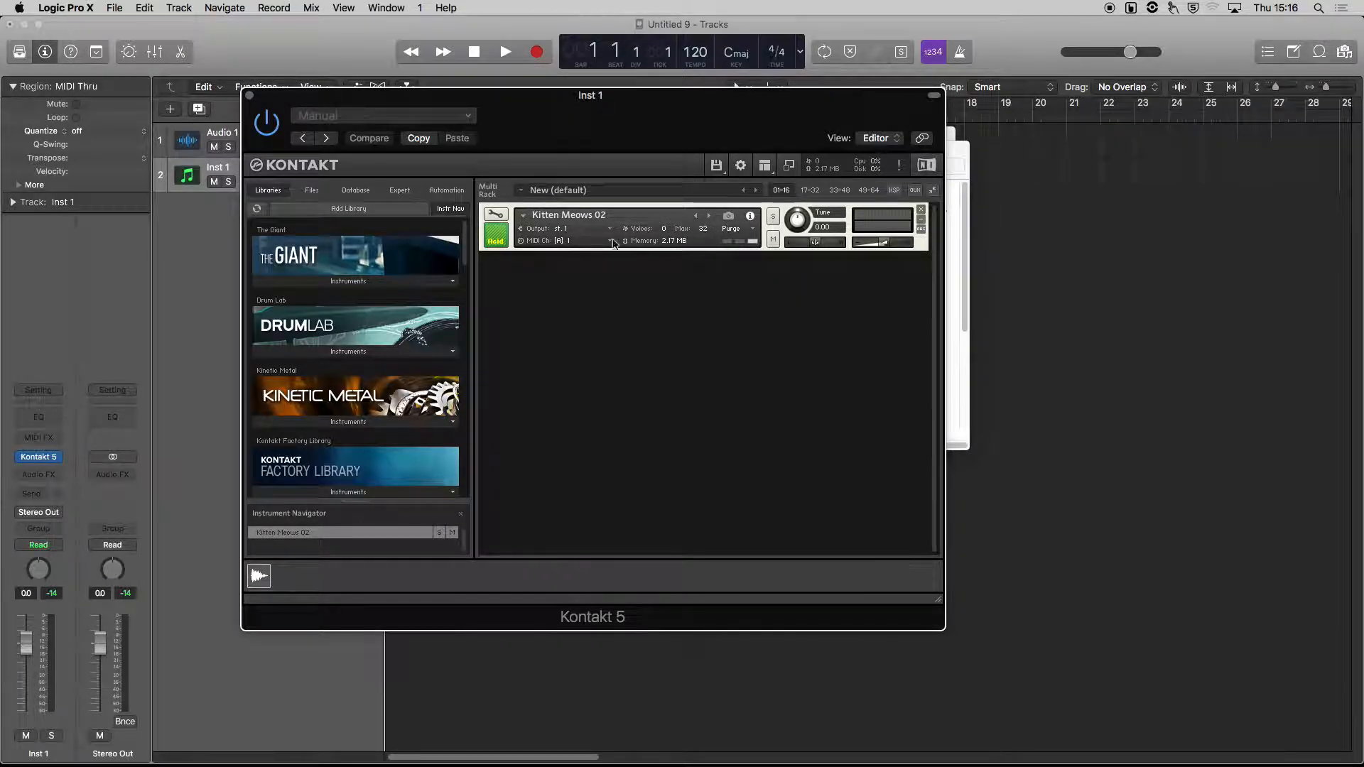
click(495, 218)
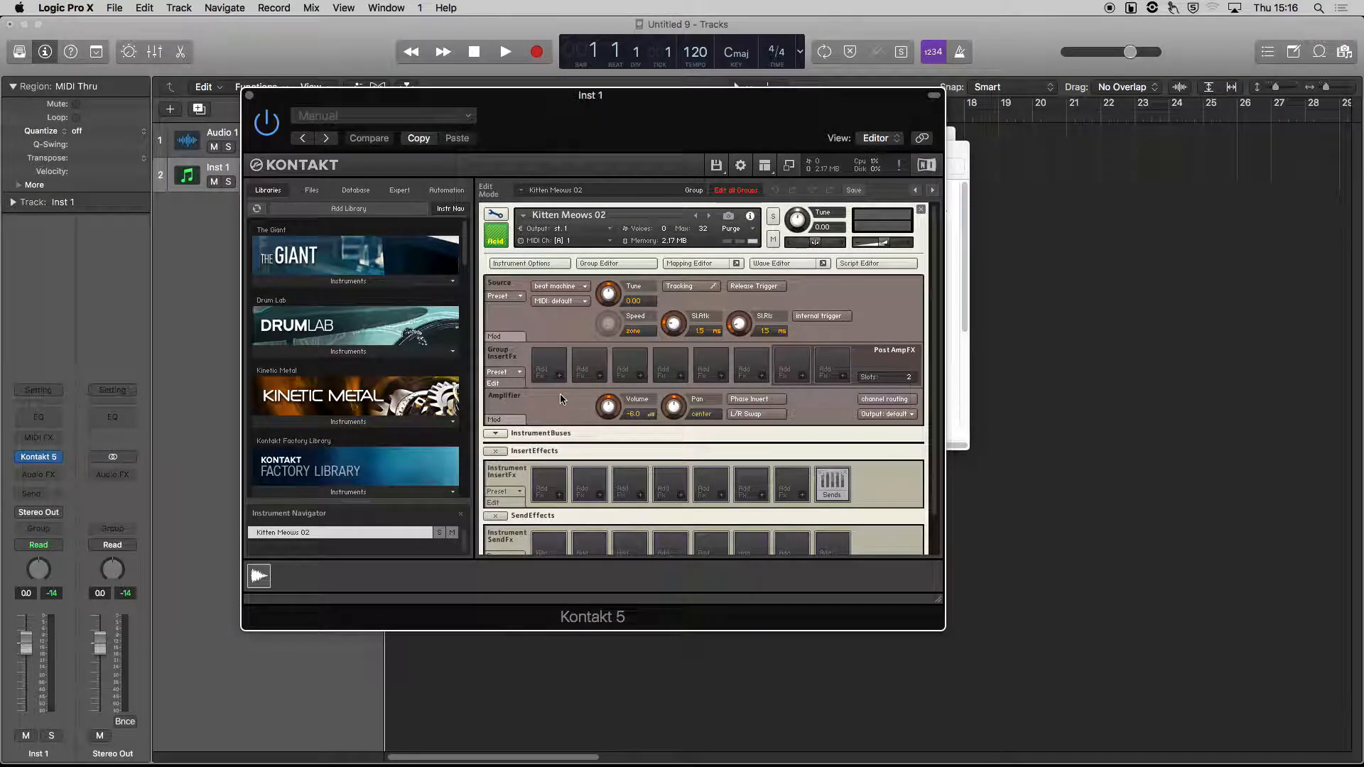
Set the instrument's source mode to sampler and switch on Tracking.
scroll(560, 394, down, 1)
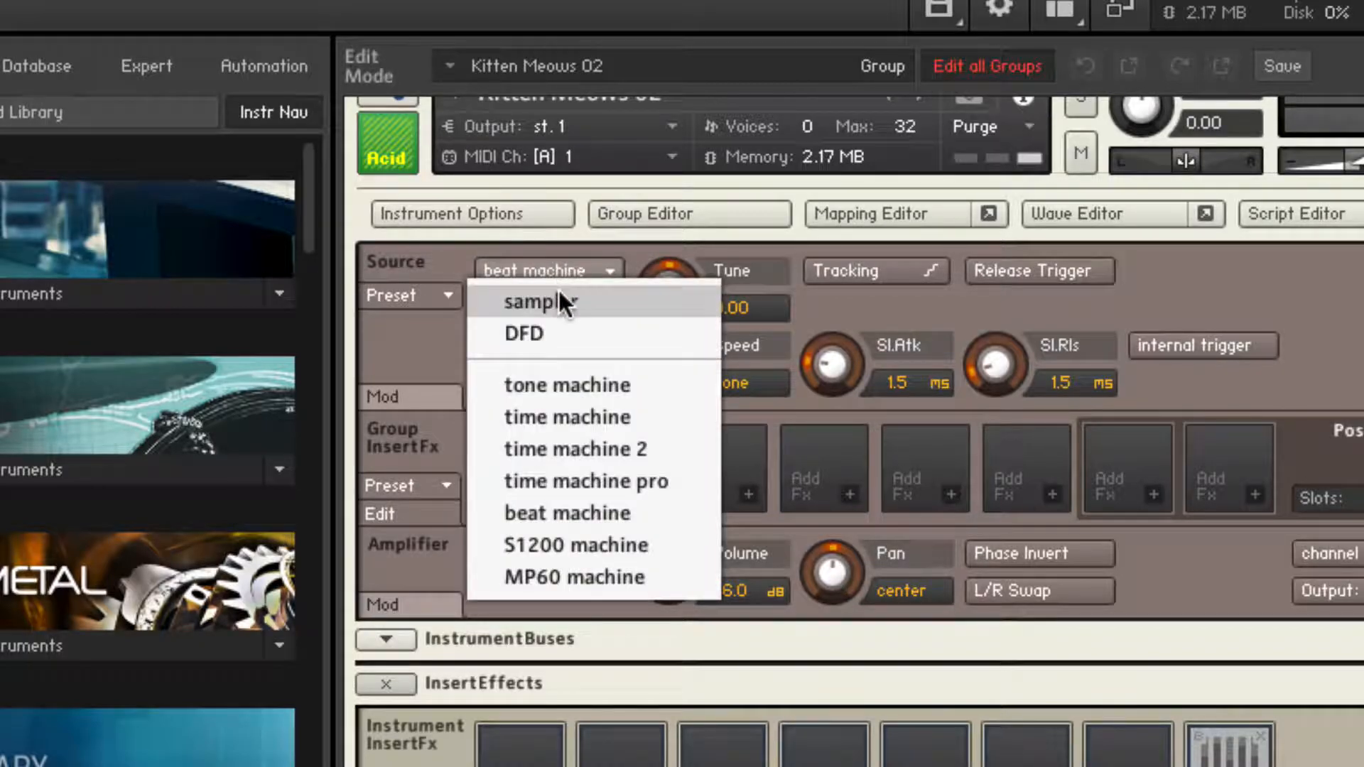
click(560, 300)
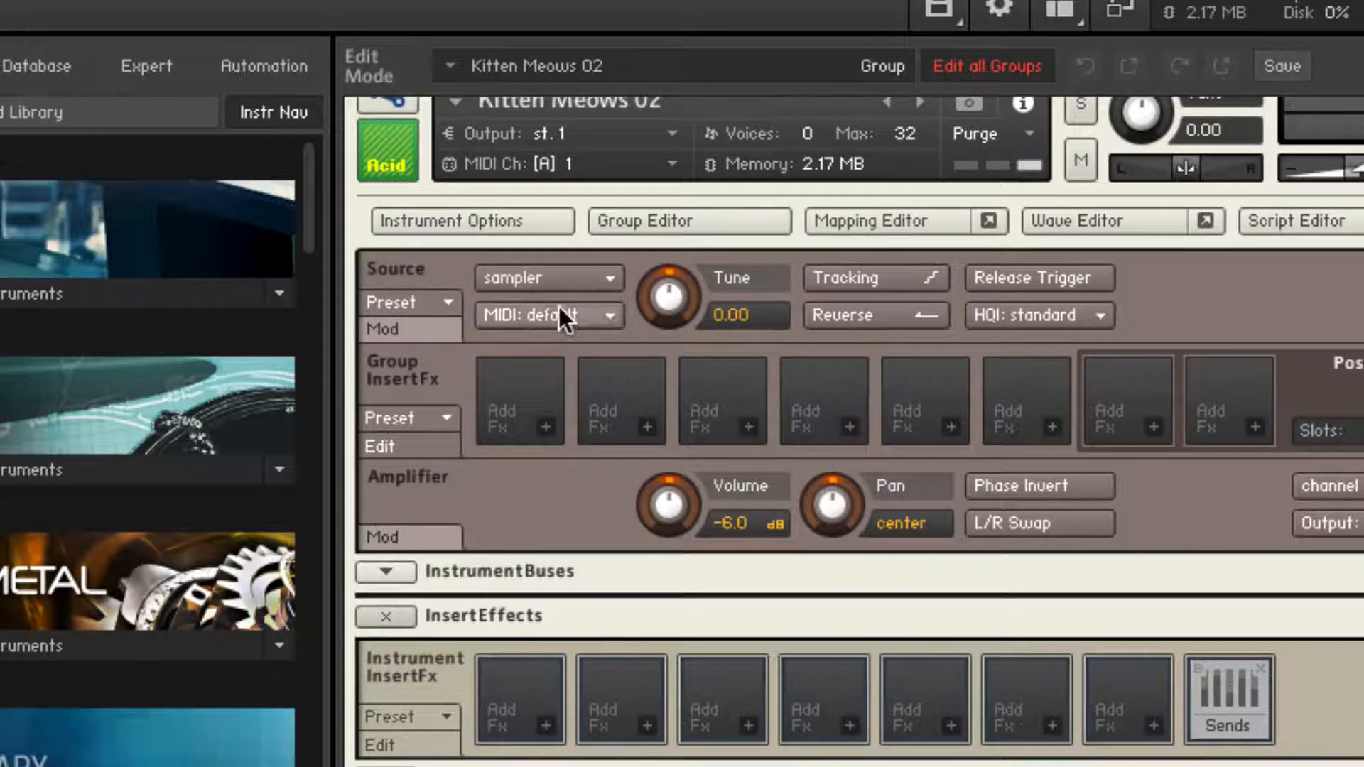
click(849, 278)
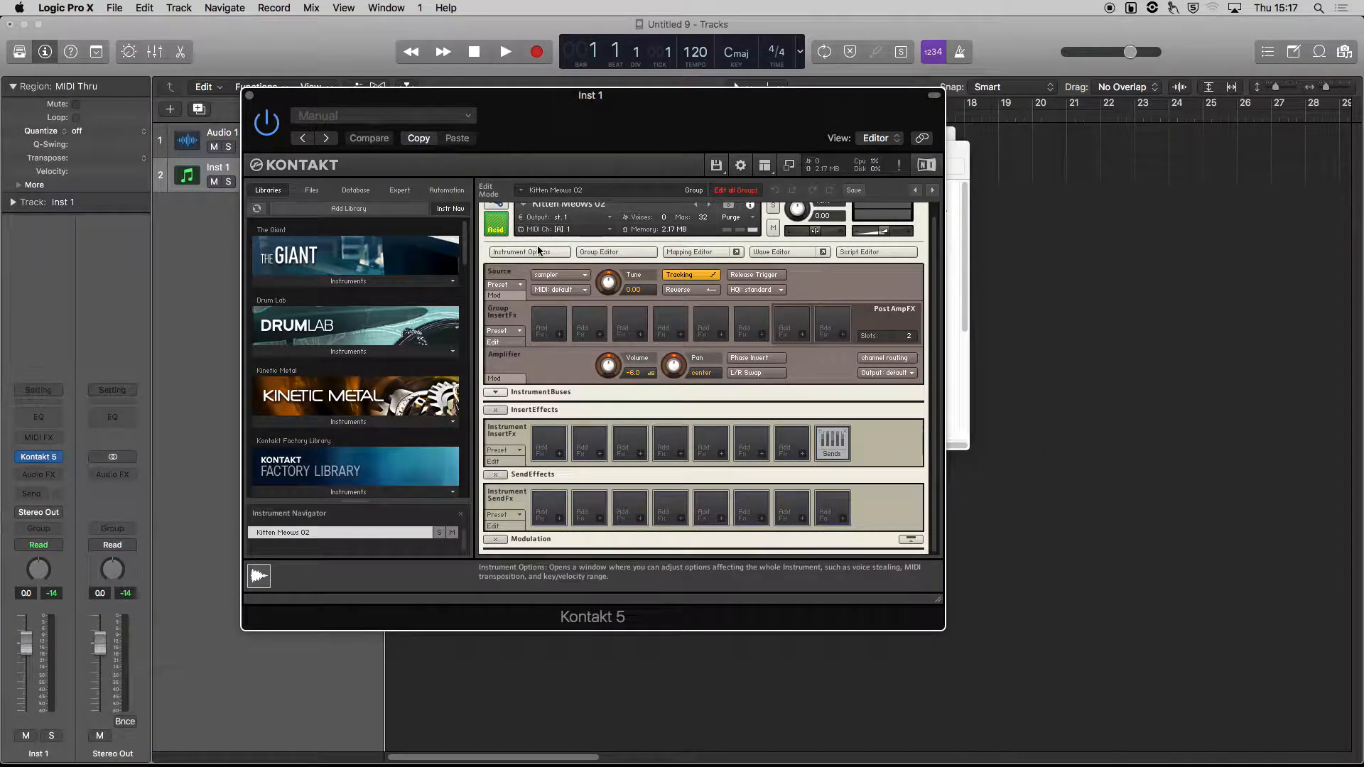
Remove the Kitten Meows 02 instrument from the rack without saving its changes.
scroll(539, 250, up, 1)
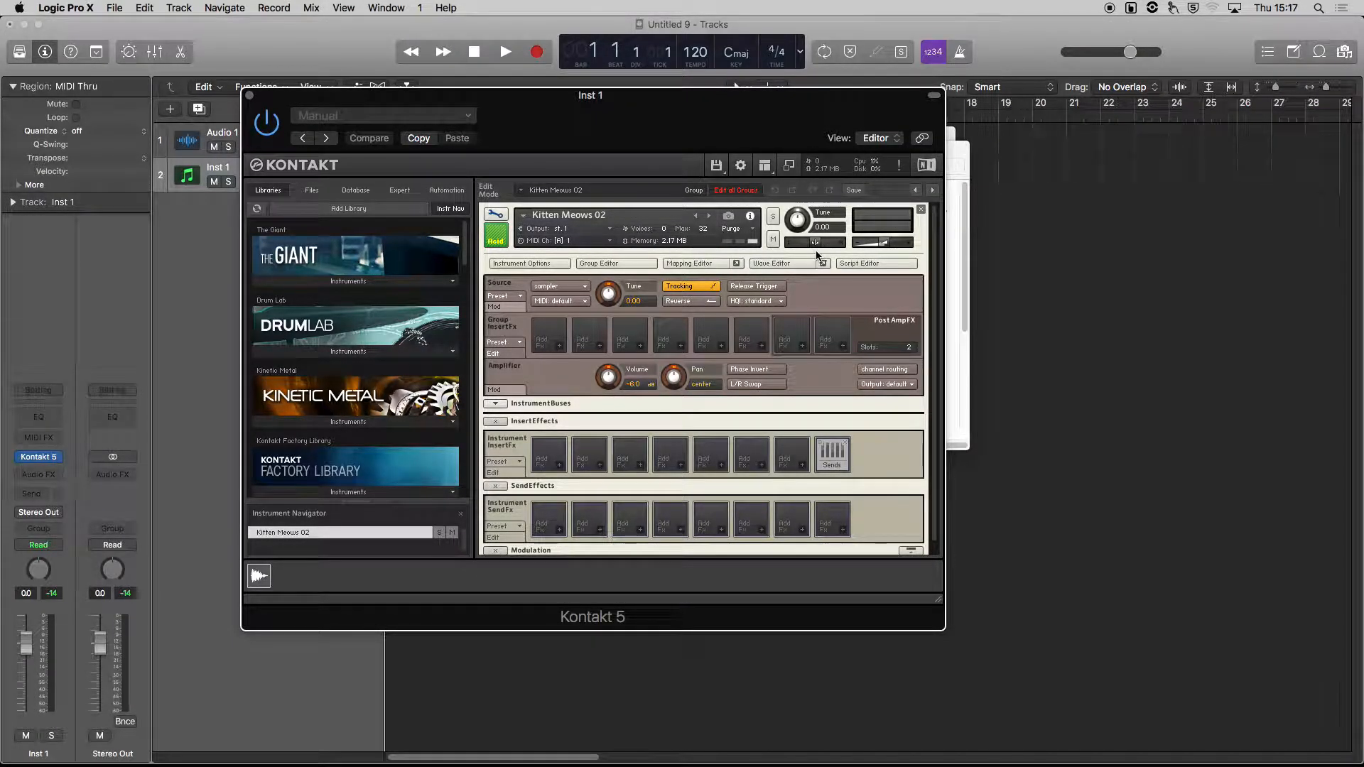
click(921, 211)
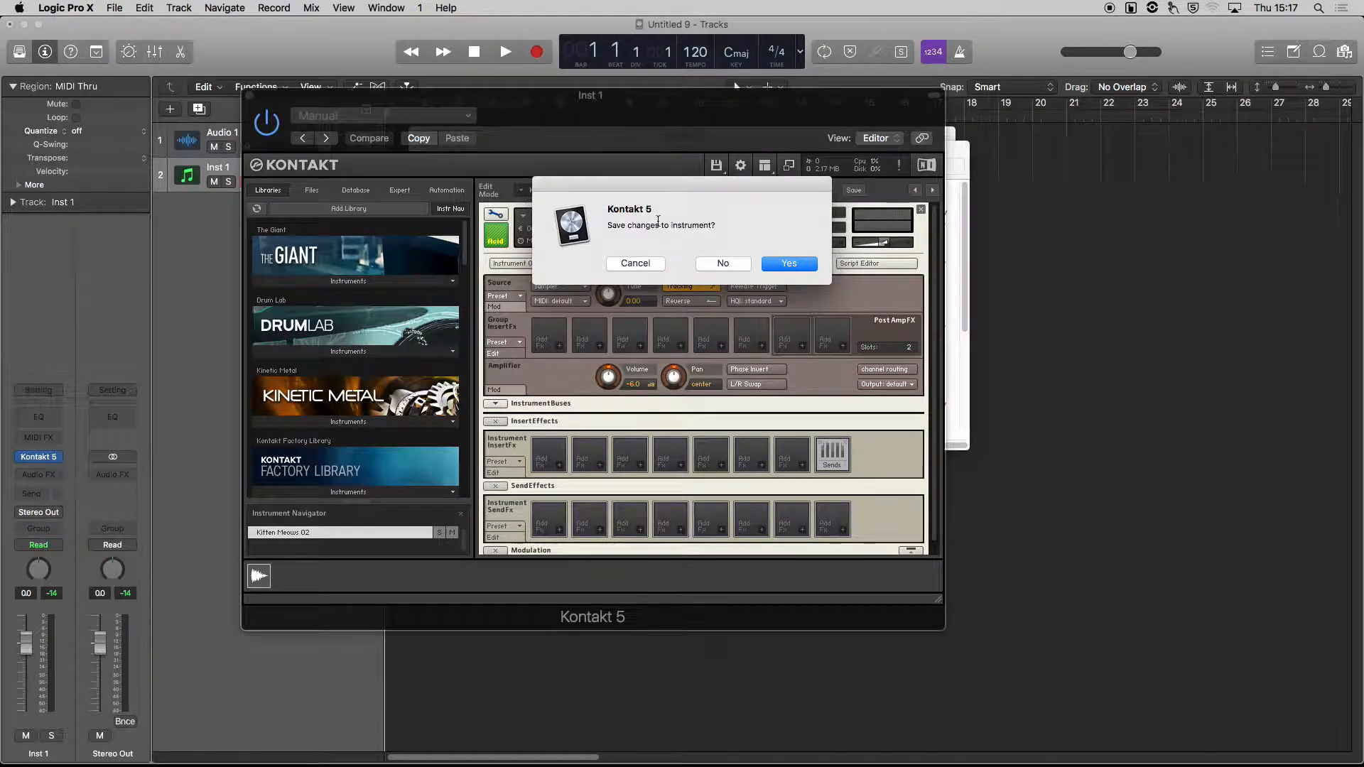
click(724, 263)
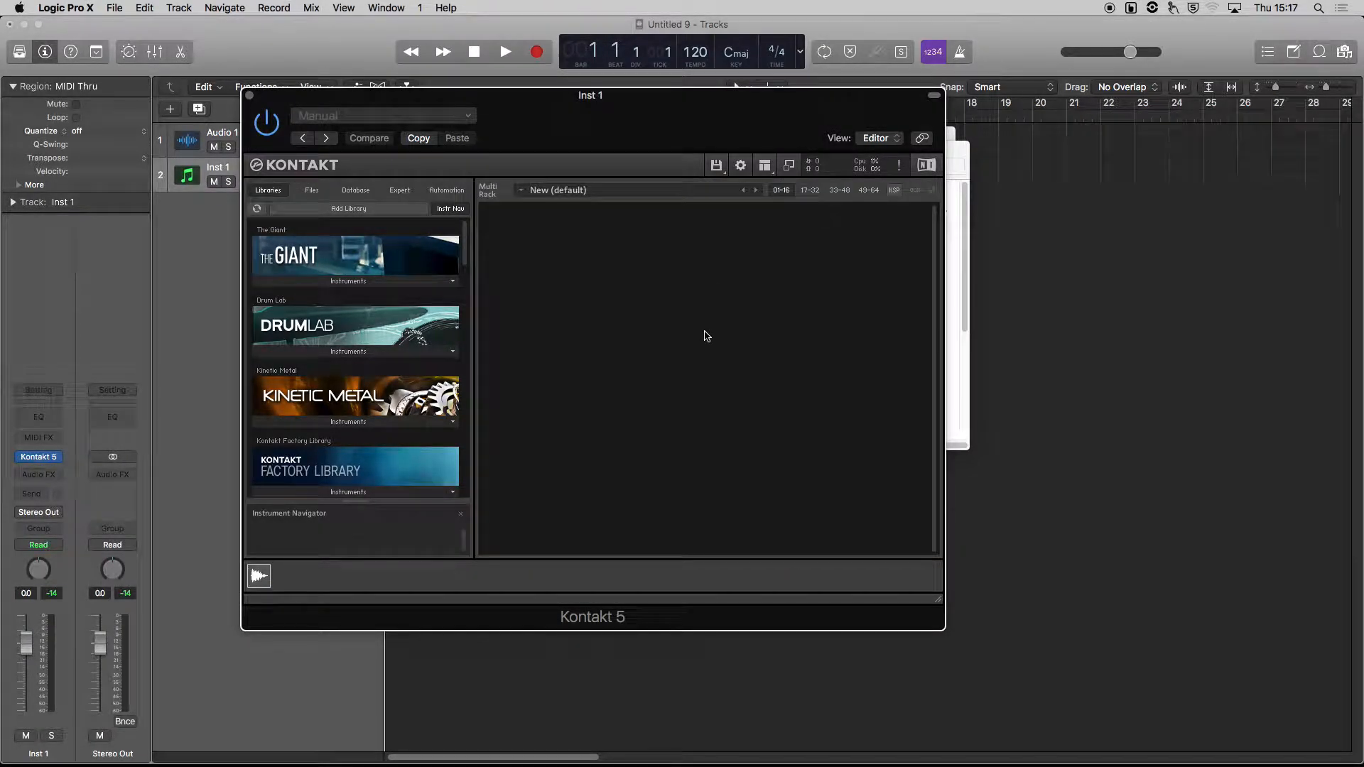
Switch to the Finder, browse to Student Resources > Sample Libraries > SFX > Animals, and load Horse Snorts Whinnies.wav into the Kontakt rack.
drag(670, 116, 628, 113)
click(929, 166)
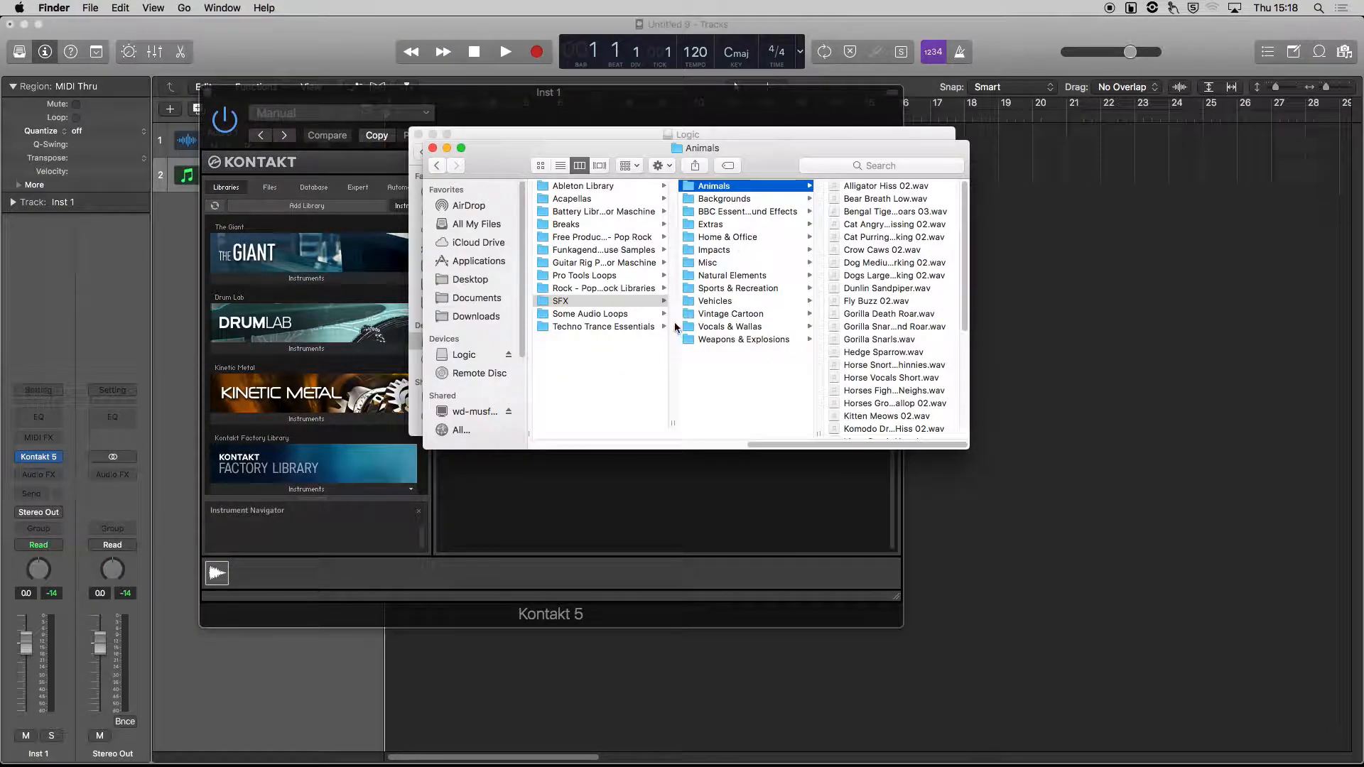
scroll(640, 406, left, 10)
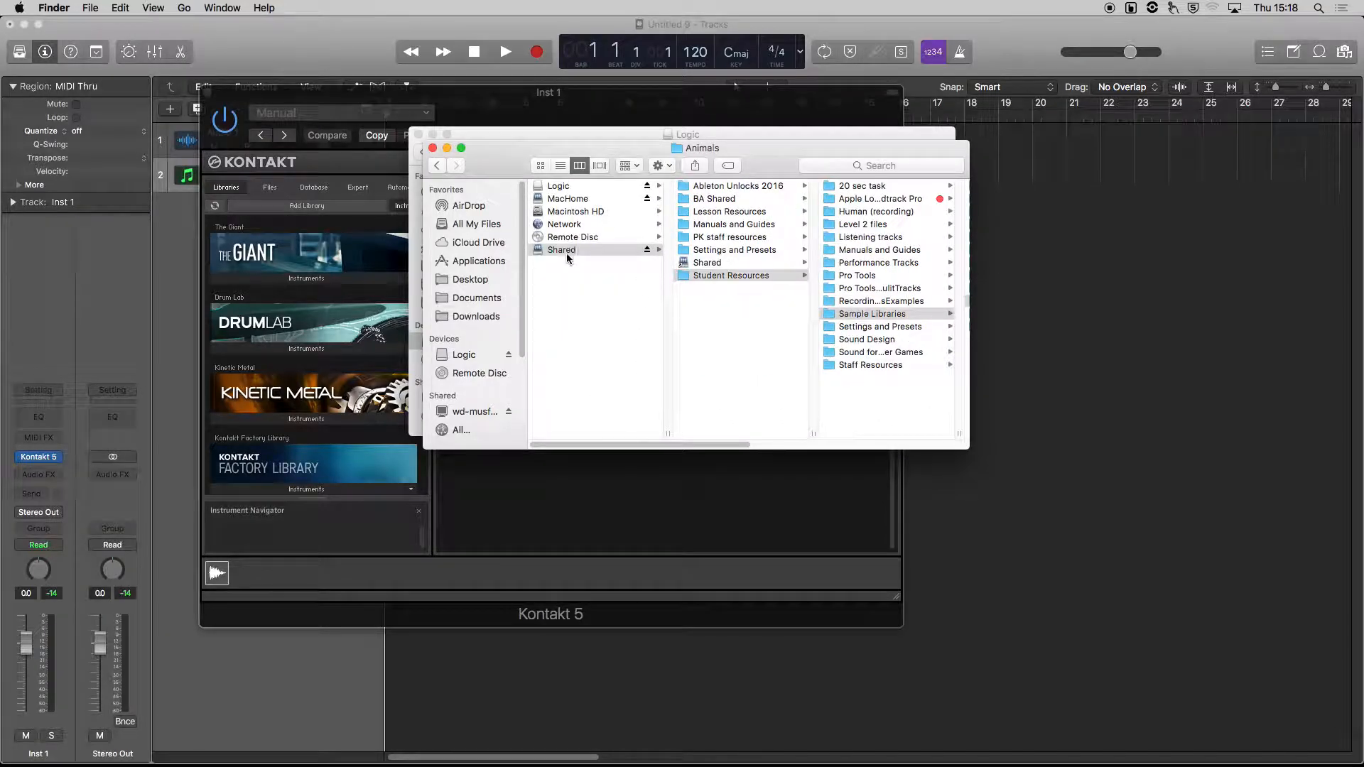
click(716, 278)
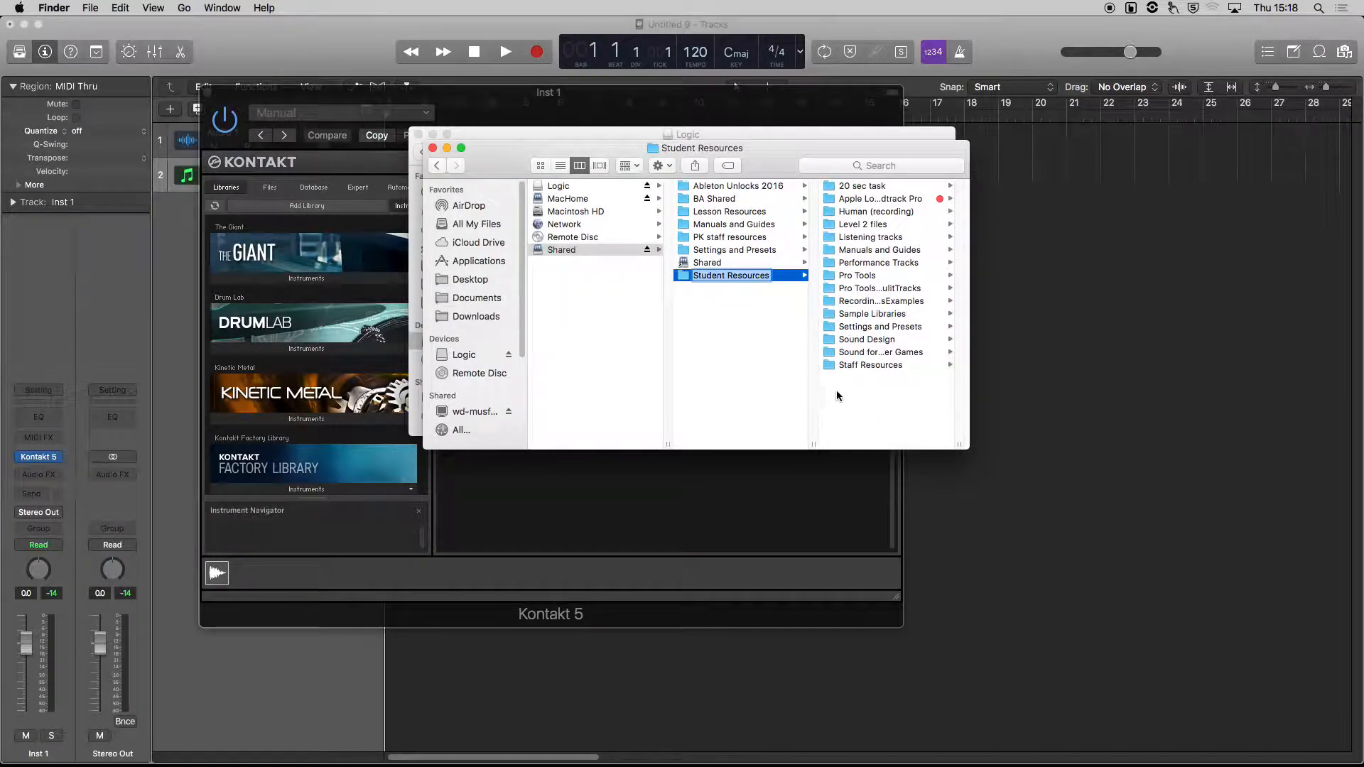
click(860, 315)
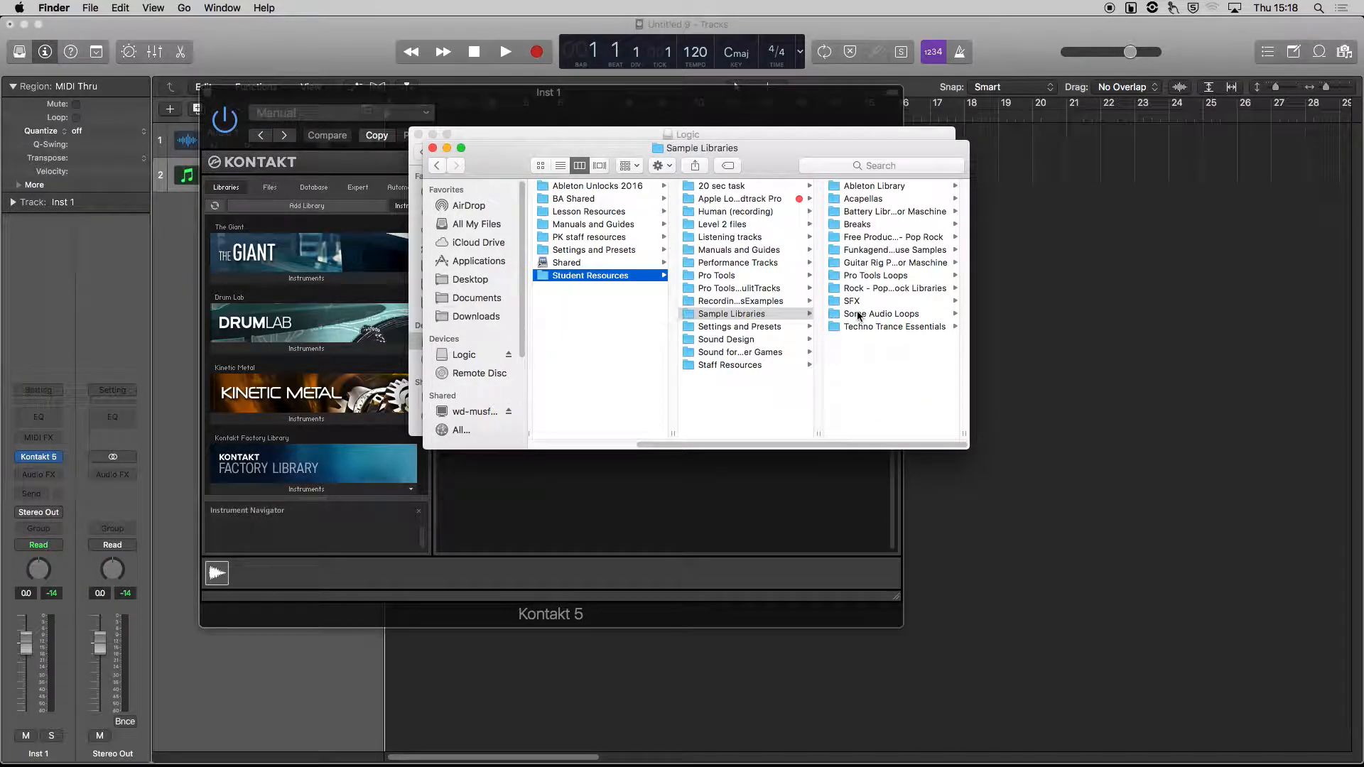
click(852, 301)
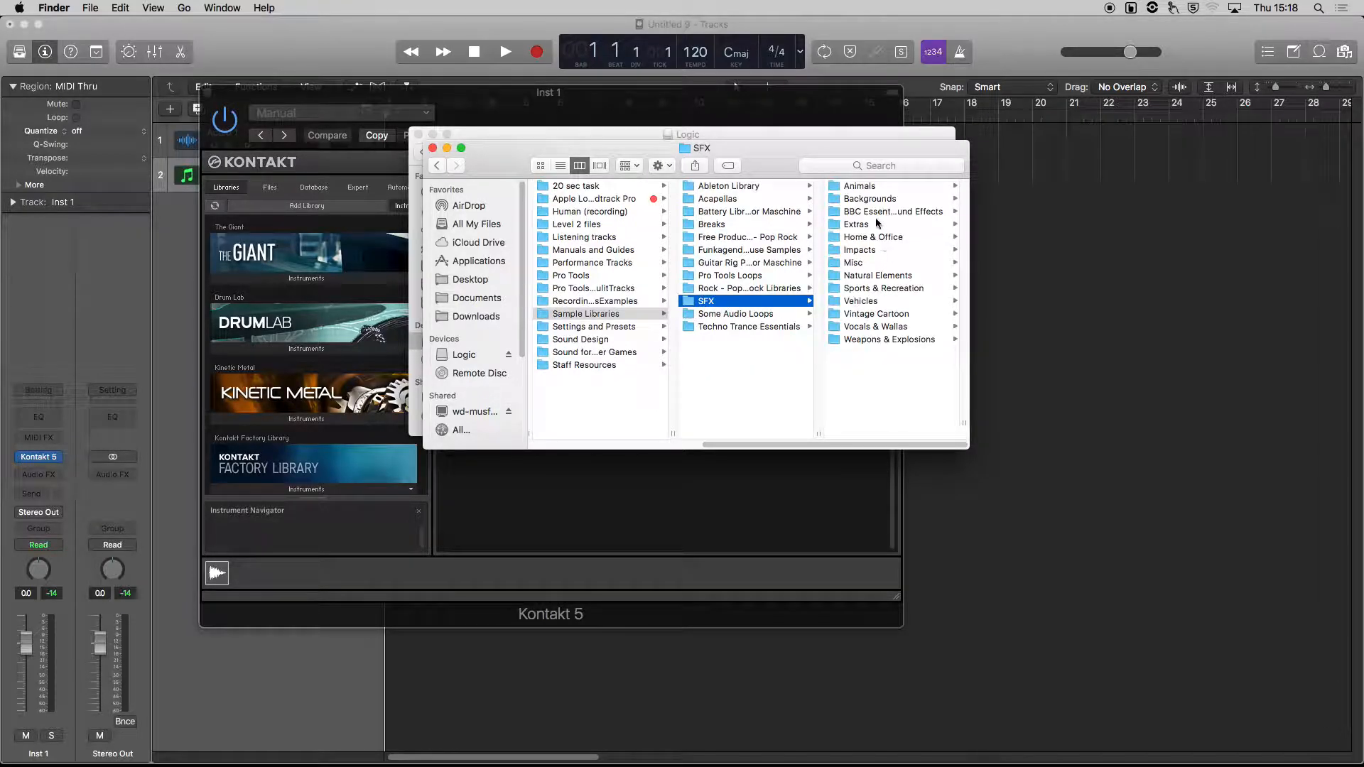
click(861, 187)
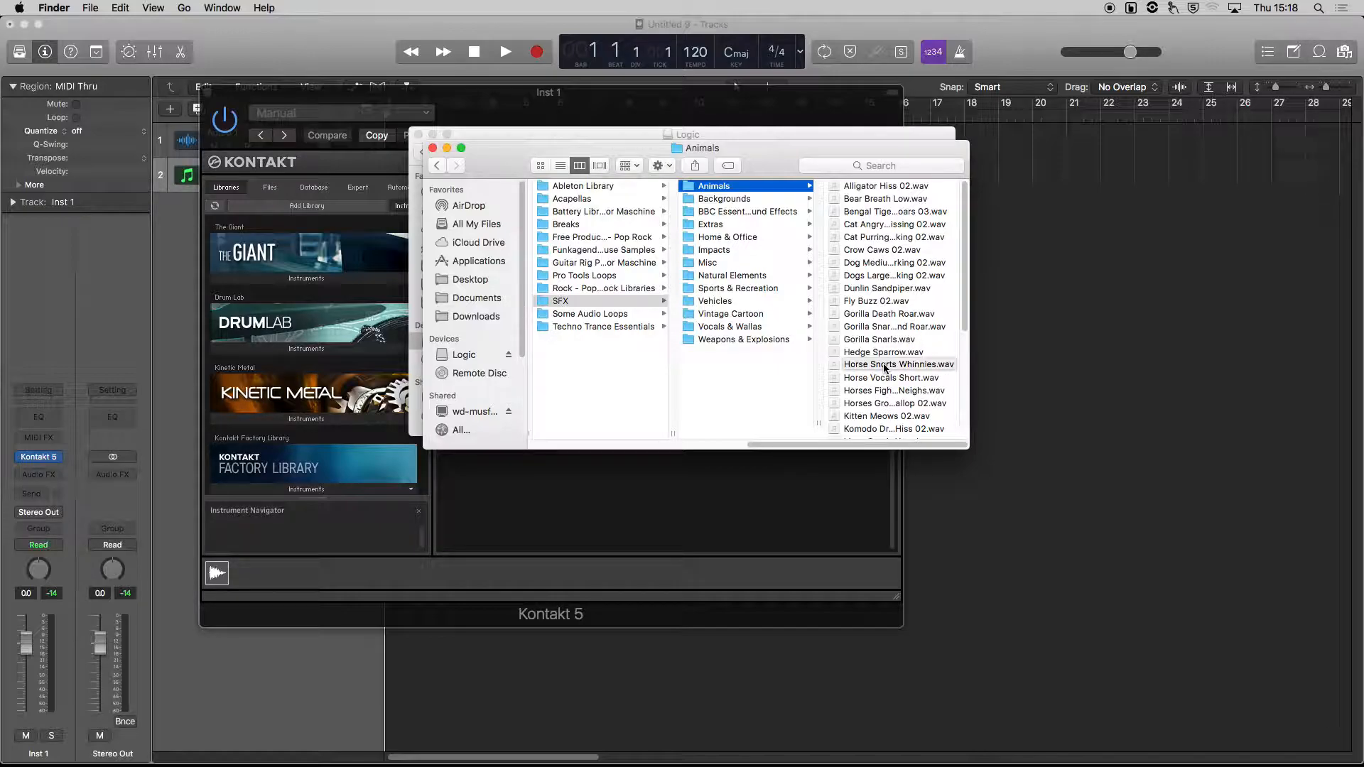
drag(888, 366, 592, 508)
click(592, 509)
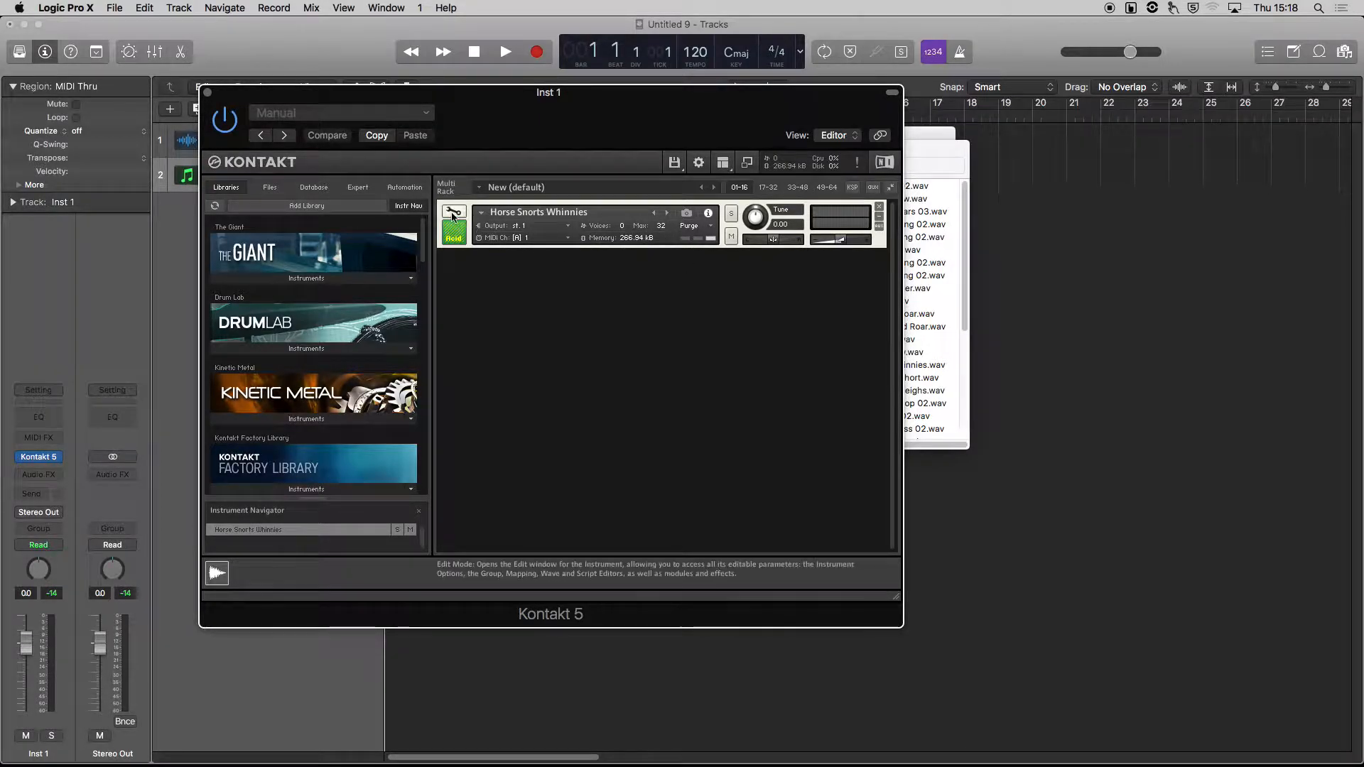
Open the Horse Snorts Whinnies instrument in Edit Mode, set its source mode to sampler and switch on Tracking.
click(452, 213)
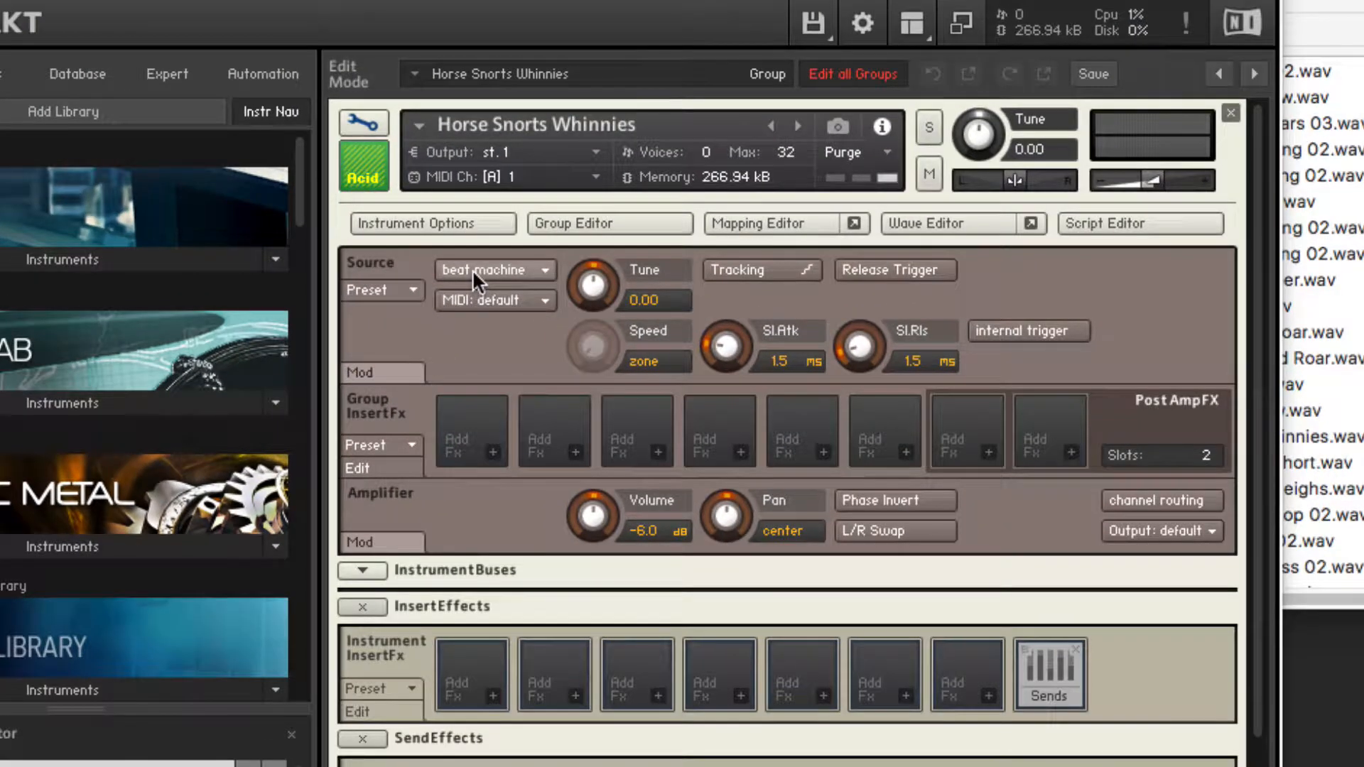
click(483, 271)
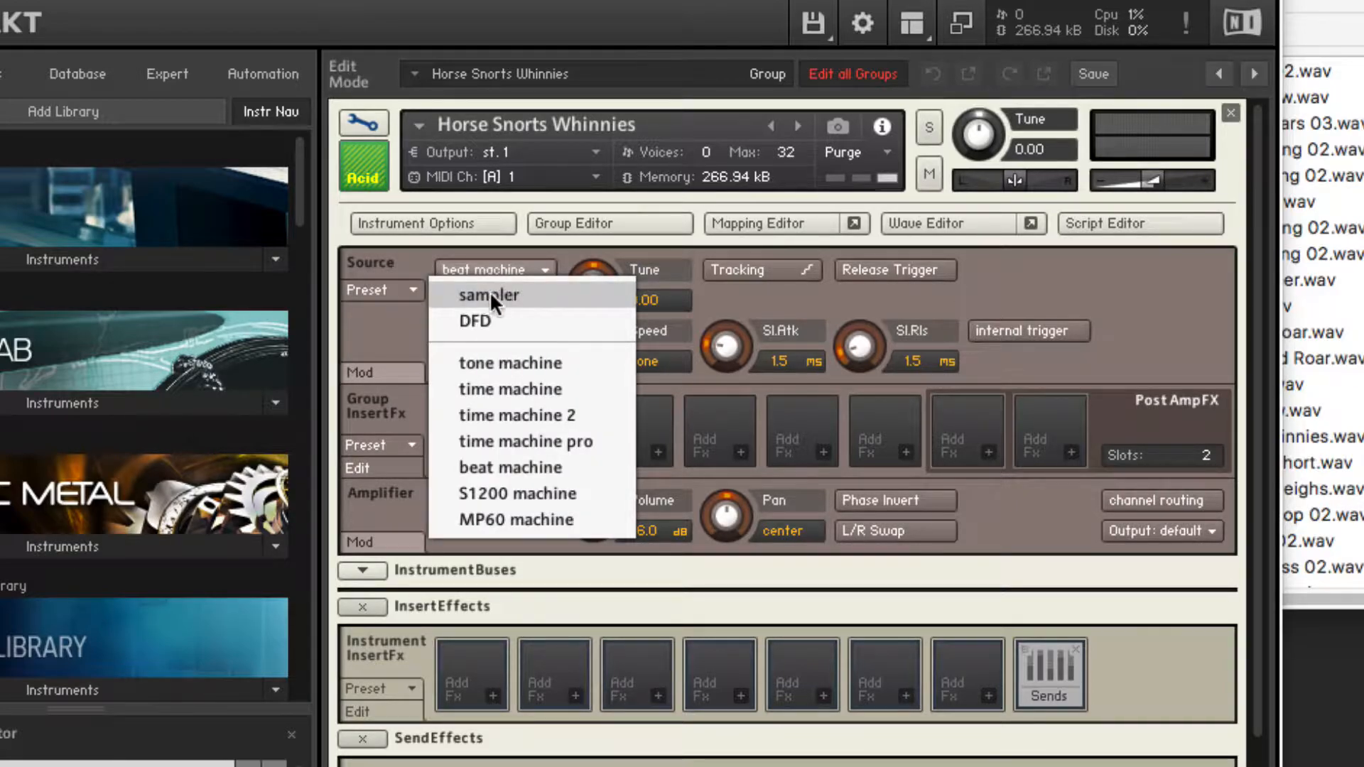
click(488, 294)
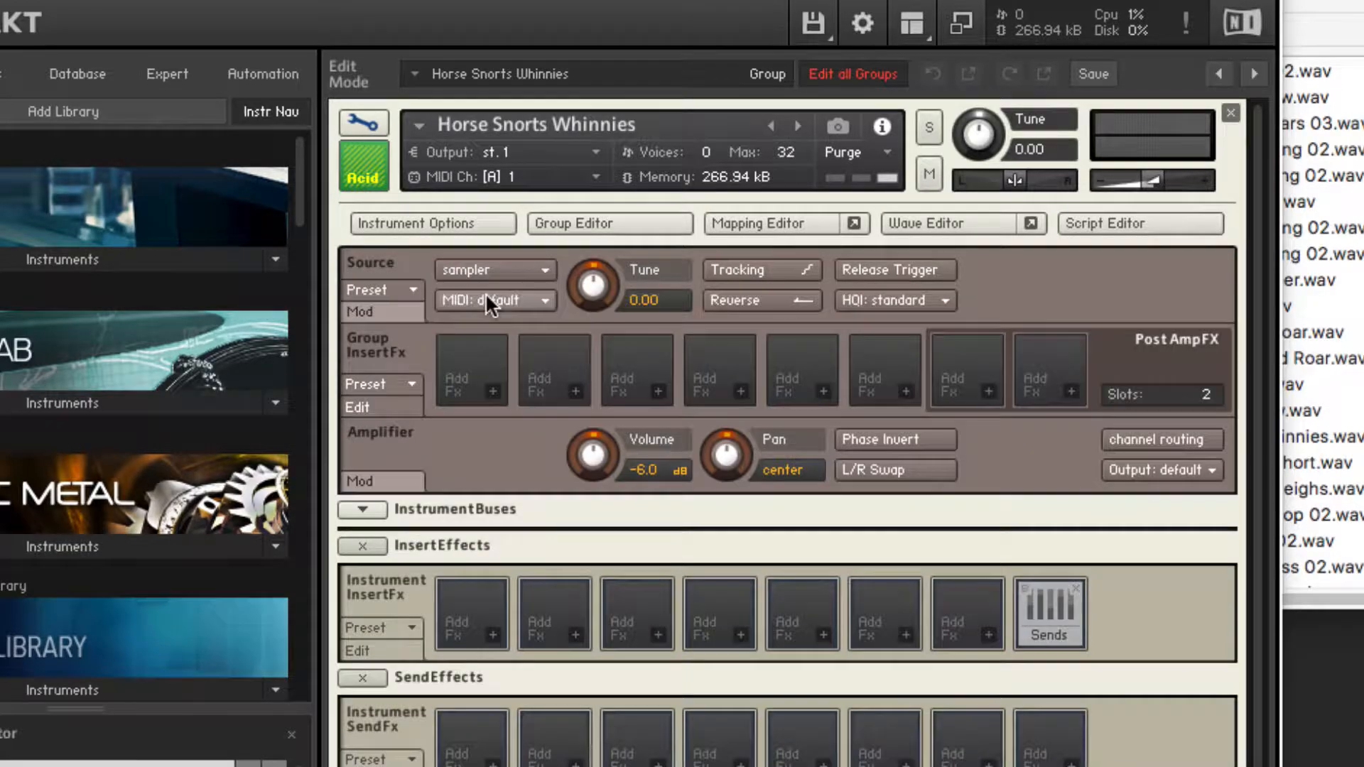
click(774, 268)
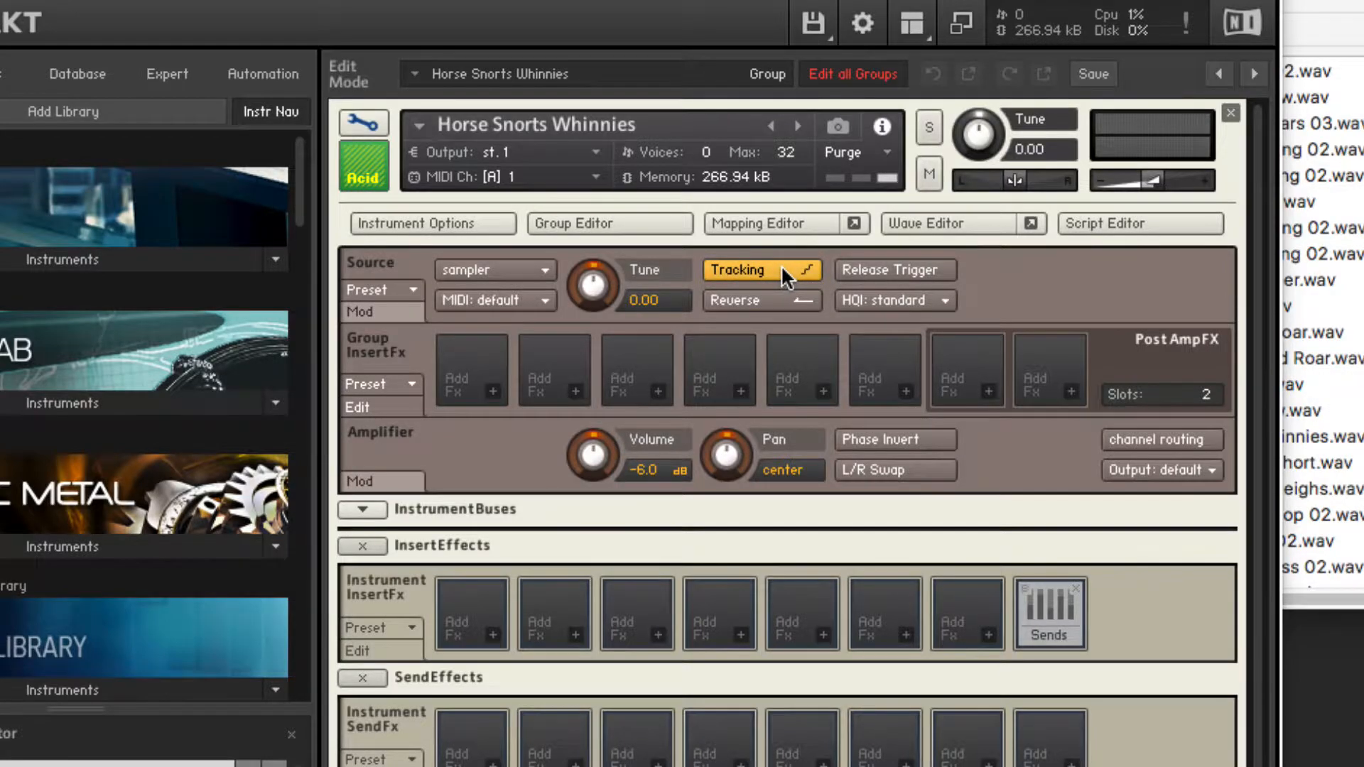